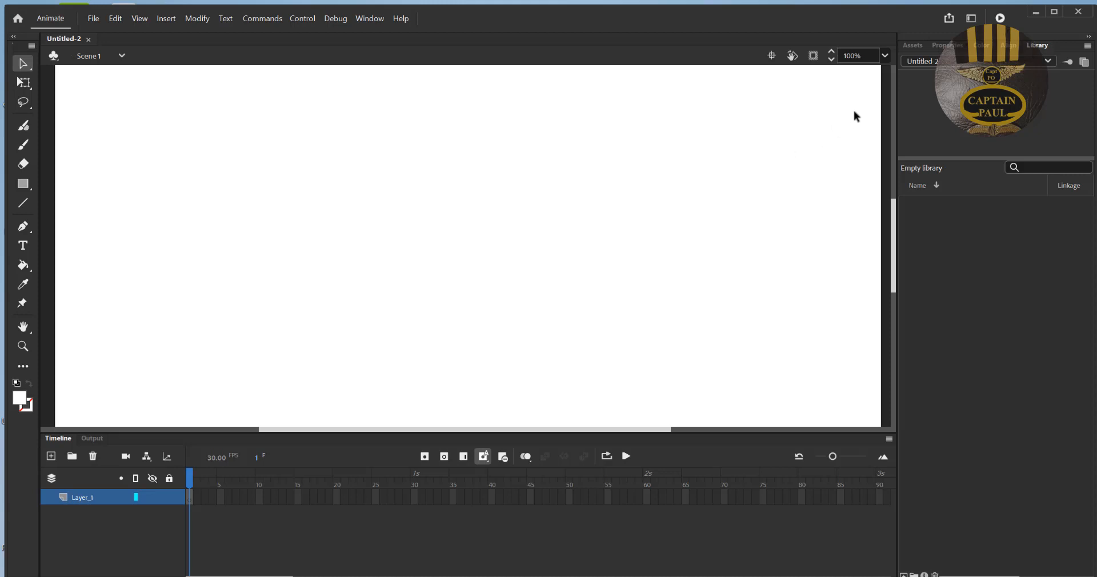
- Set the stage magnification to 70% and bring the whole stage into view
click(867, 55)
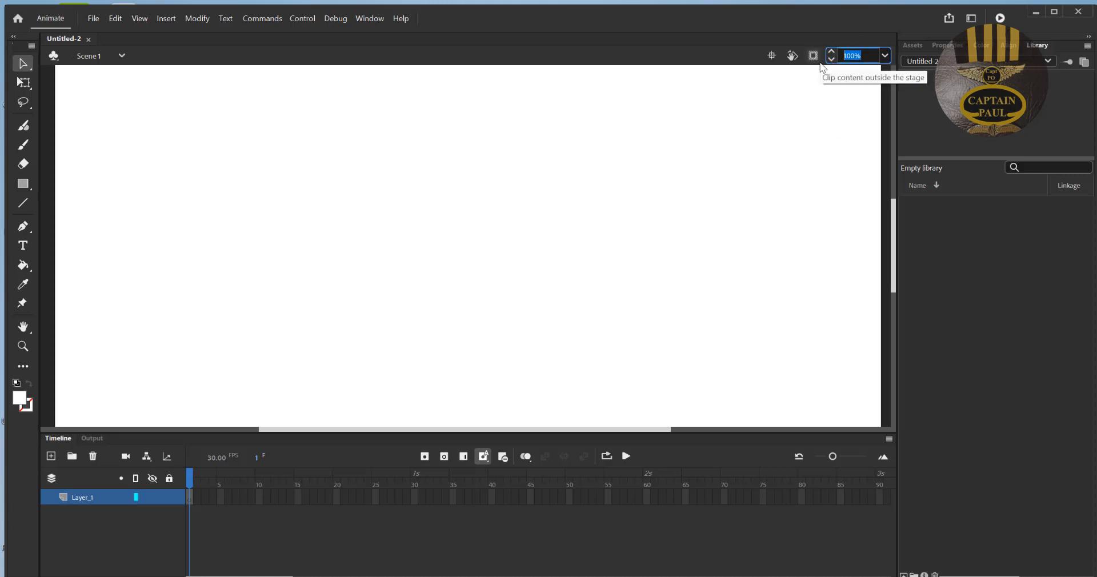
text(80)
key(Return)
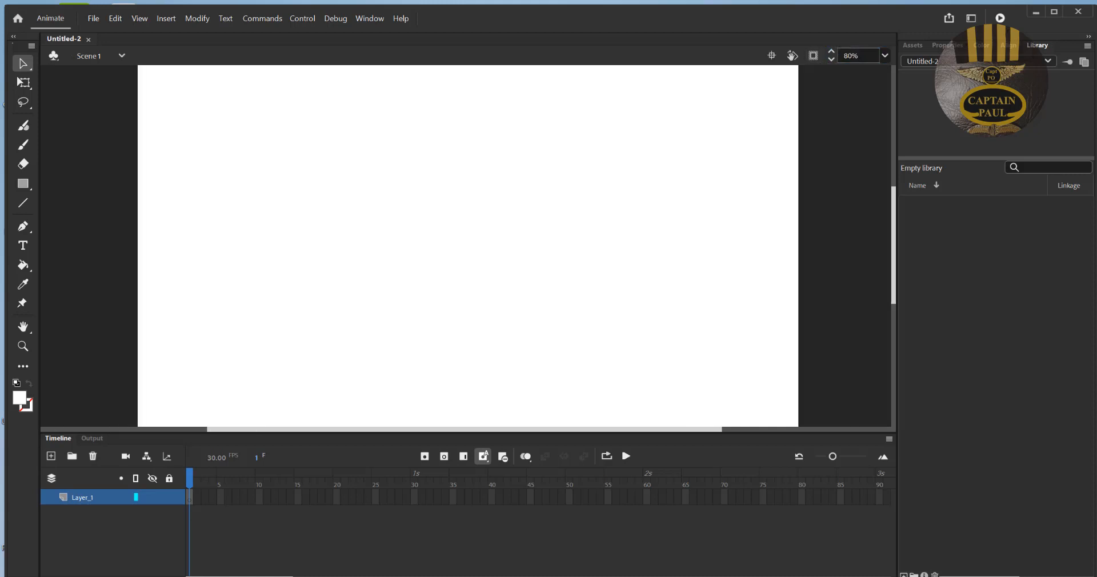
drag(885, 218, 903, 139)
click(868, 56)
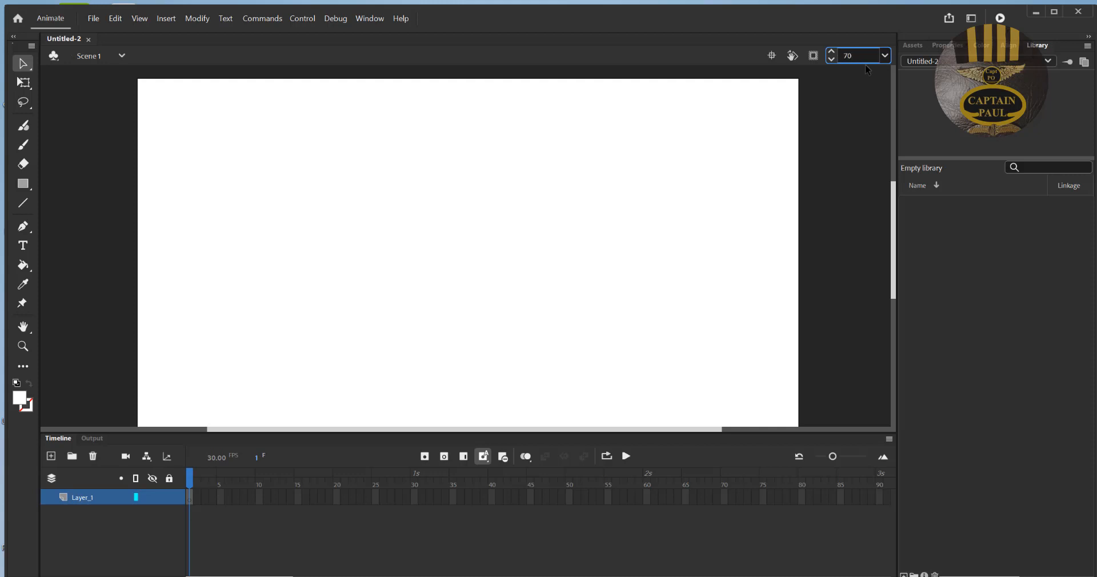
key(Return)
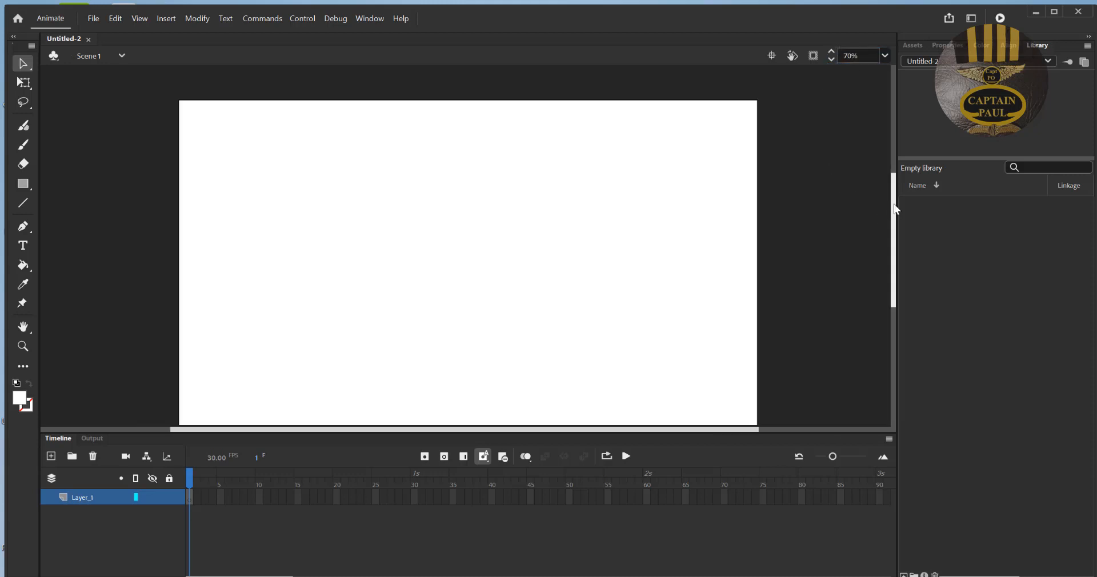
drag(895, 206, 900, 212)
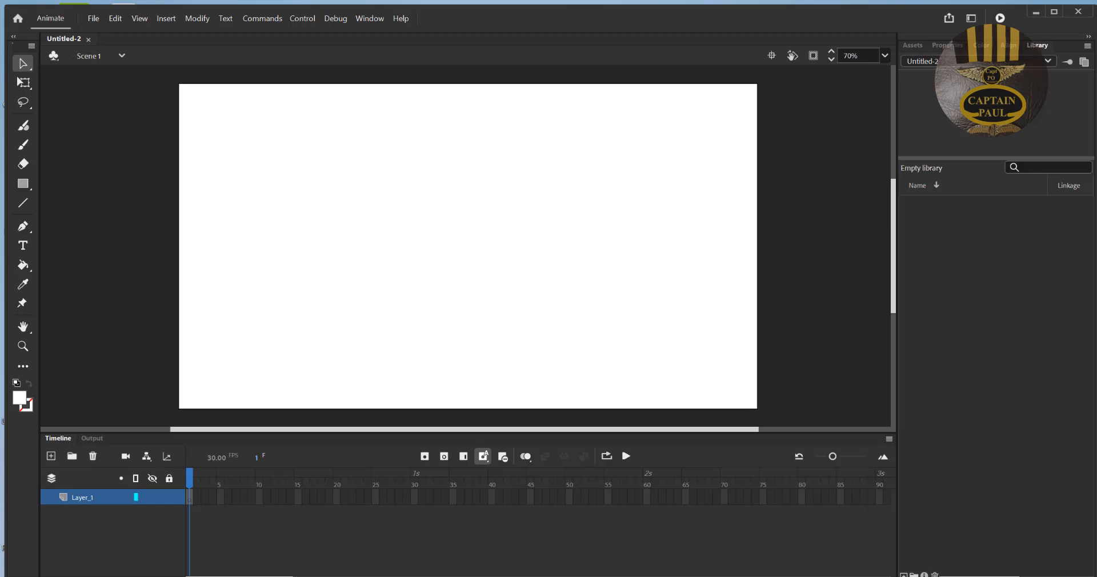
- Switch to the Images folder in File Explorer and import tree_large, tree_middle and tree_small into the Animate library
key(alt+Tab)
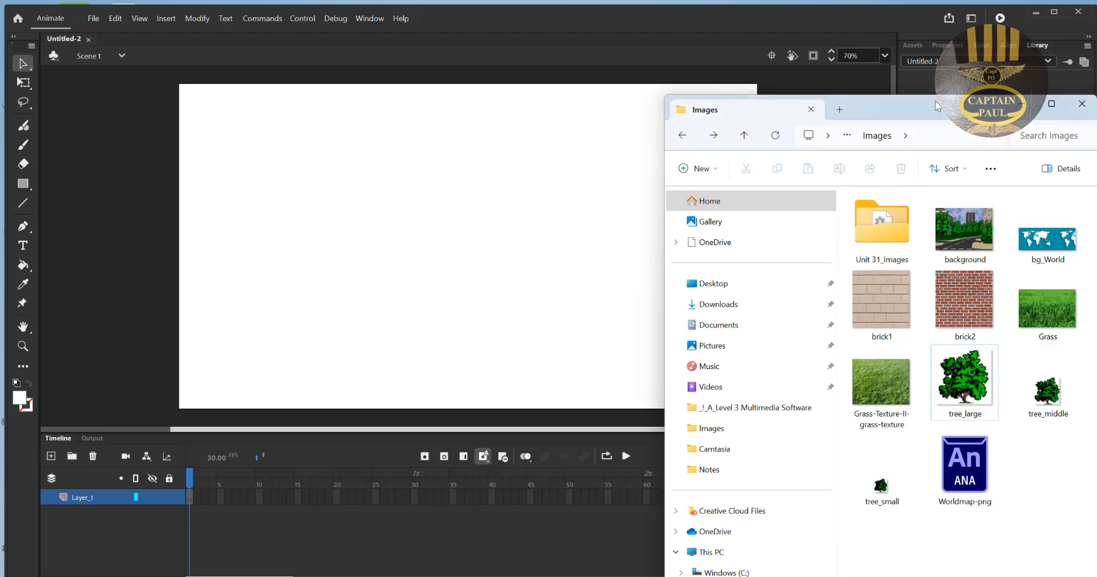
drag(936, 102, 386, 106)
click(533, 365)
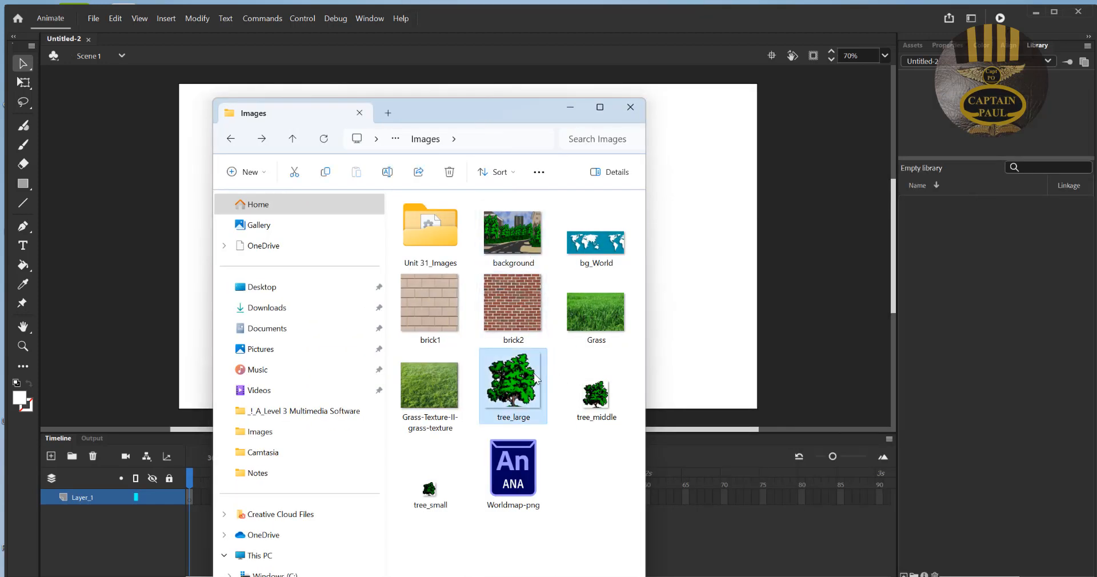
ctrl+click(582, 403)
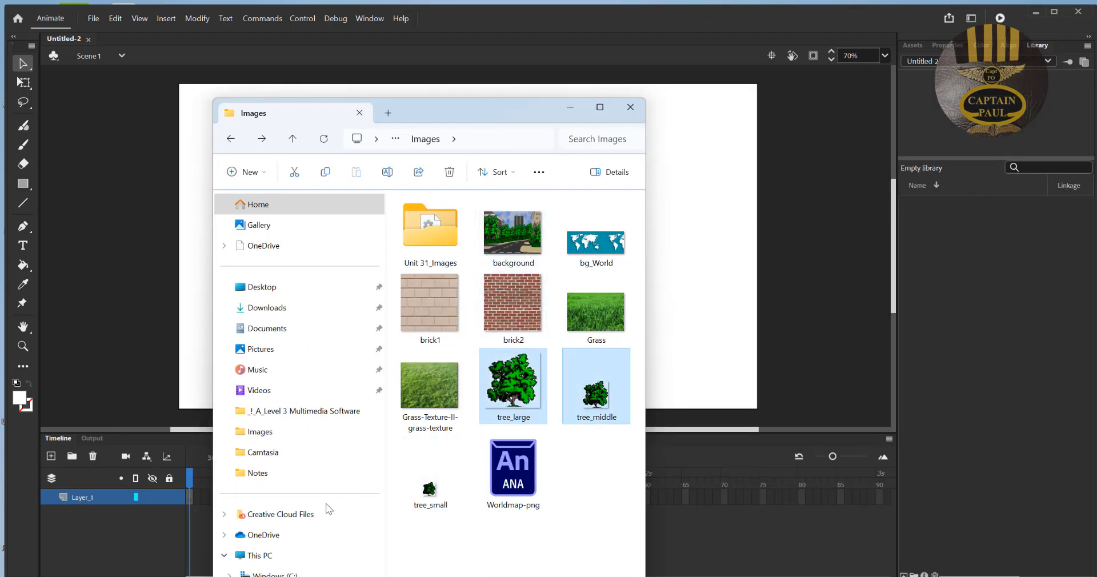
ctrl+click(423, 490)
drag(525, 395, 1023, 344)
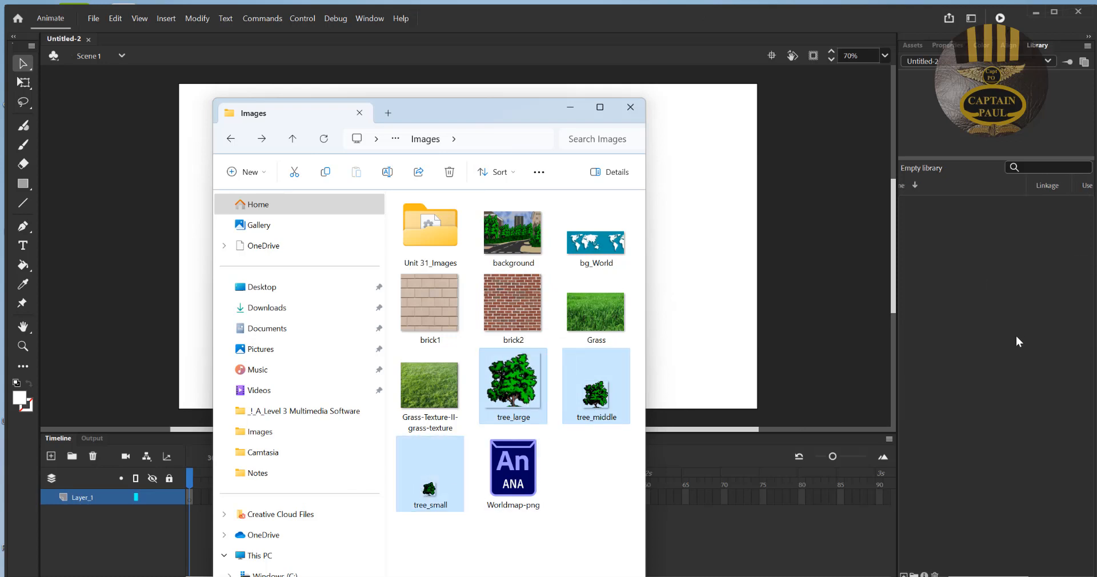
click(574, 110)
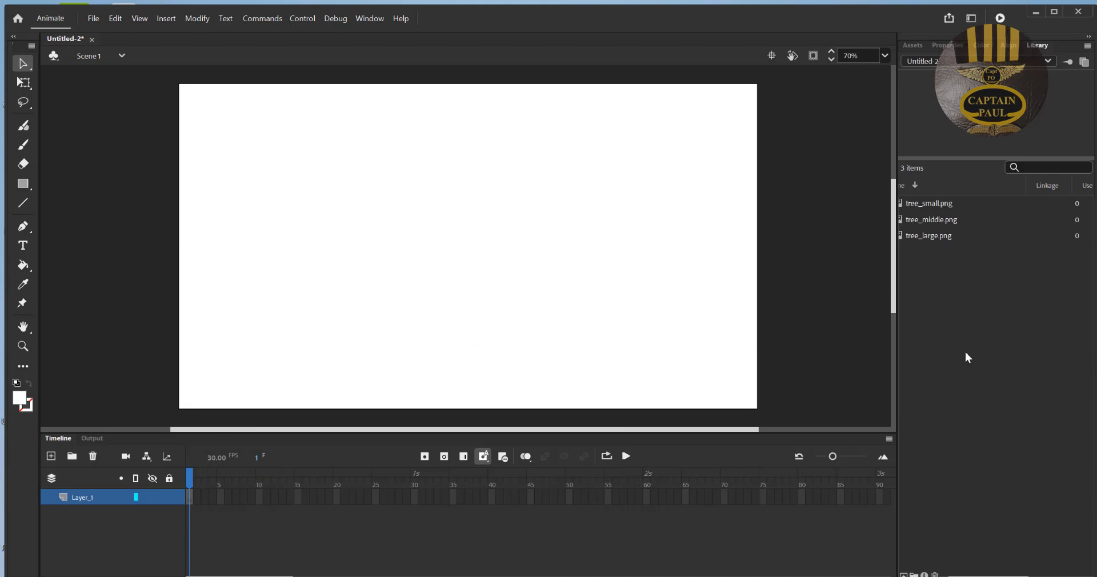
- Place tree_large.png on the stage, enlarge it with Free Transform and move it slightly down and to the left
drag(929, 237, 448, 216)
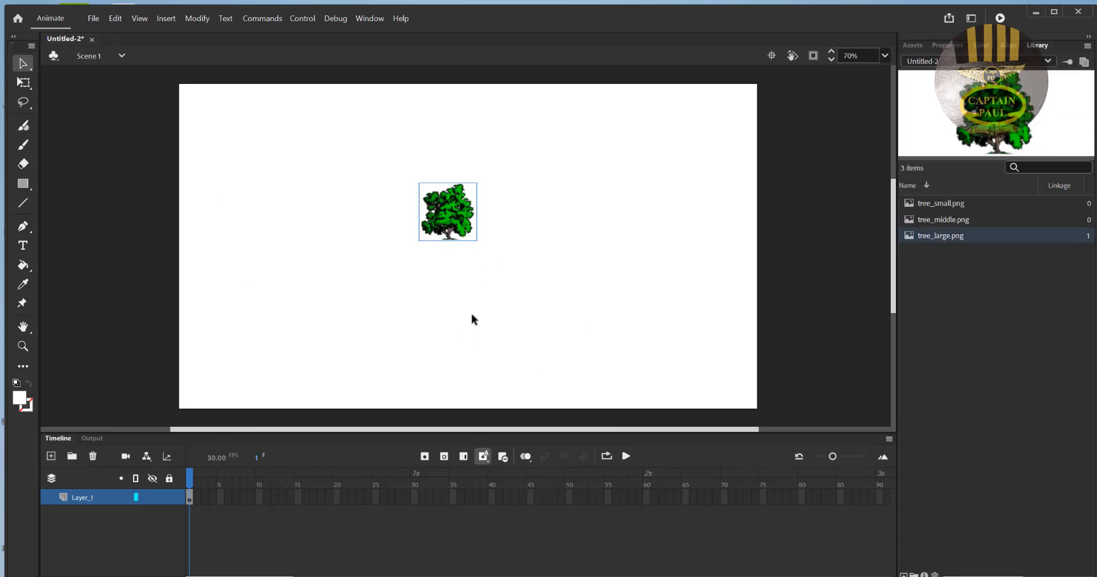
click(29, 83)
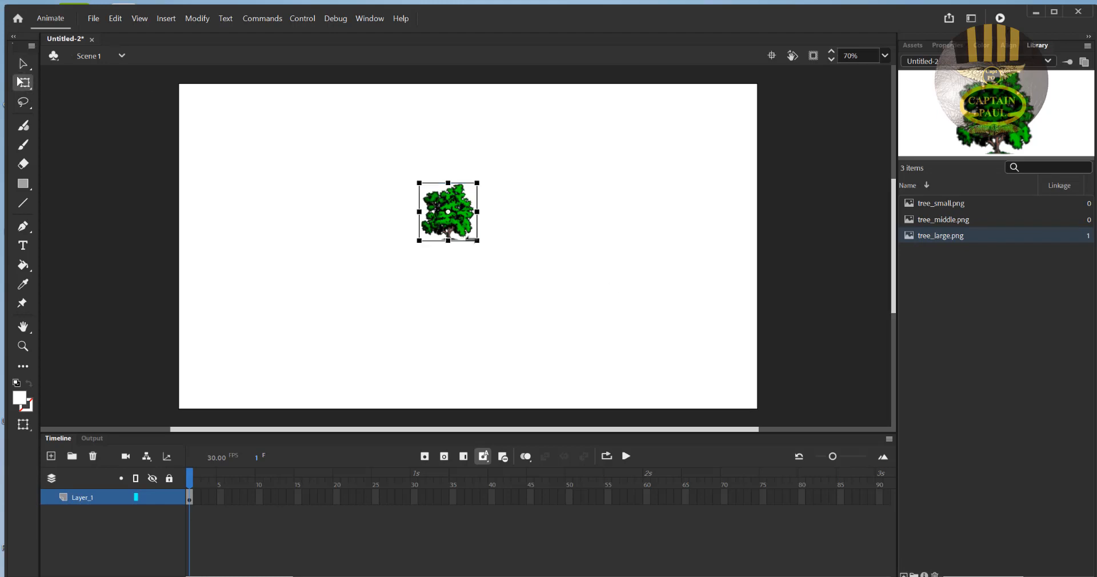
drag(477, 242, 520, 296)
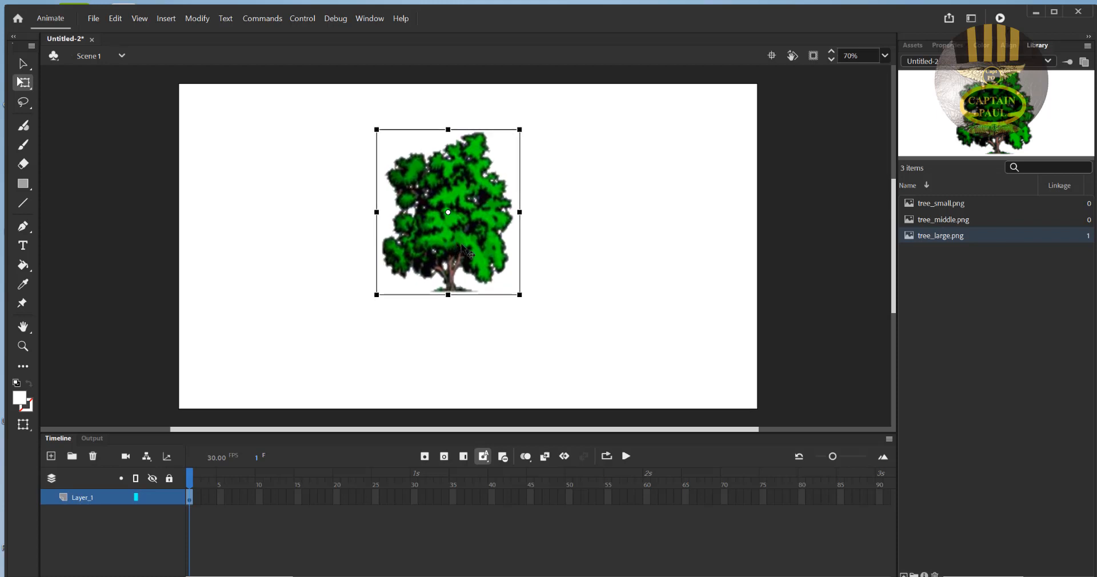
drag(464, 250, 421, 270)
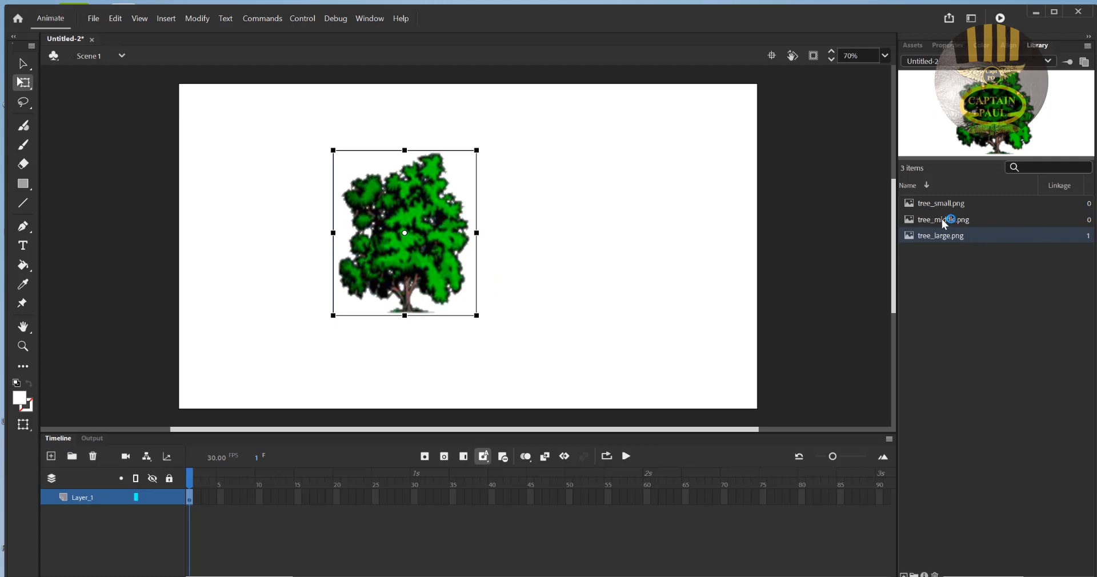
- Place three more trees from tree_middle.png and tree_large.png in a row to the right of the enlarged tree
drag(942, 219, 596, 240)
drag(942, 236, 510, 212)
drag(944, 220, 639, 244)
- Shift the largest tree left, then enlarge the second tree to a slightly smaller size and place it close beside it
click(515, 231)
drag(403, 228, 342, 219)
drag(522, 233, 537, 284)
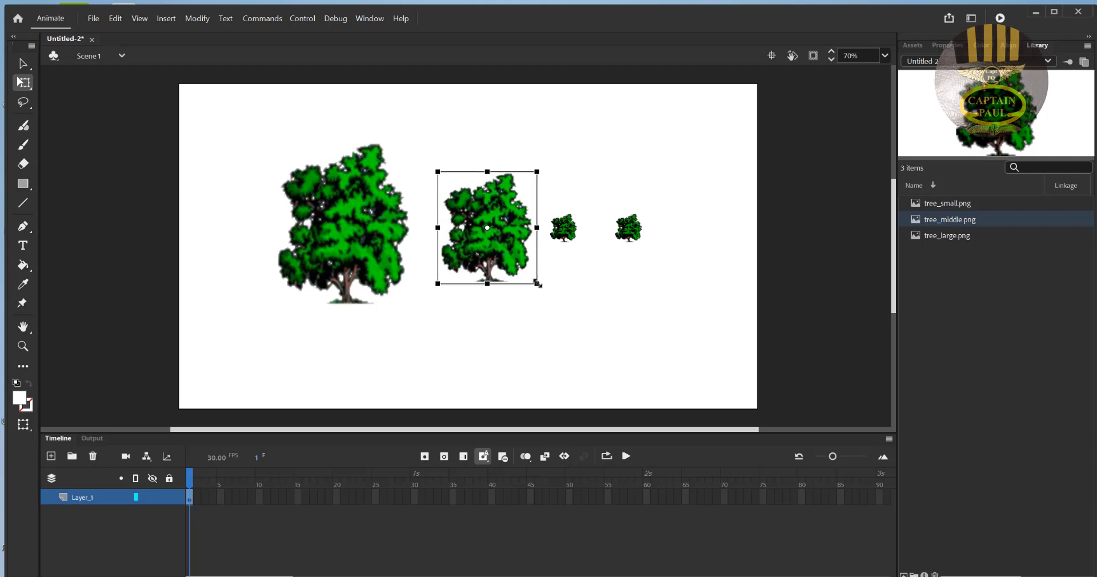
drag(508, 250, 488, 241)
- Enlarge the third tree to a size below the second and adjust the positions of both trees
click(571, 239)
drag(577, 245, 602, 258)
drag(478, 216, 468, 206)
drag(564, 223, 554, 223)
- Scale the fourth tree so it is the smallest and narrowest in the row
click(632, 234)
drag(643, 243, 657, 258)
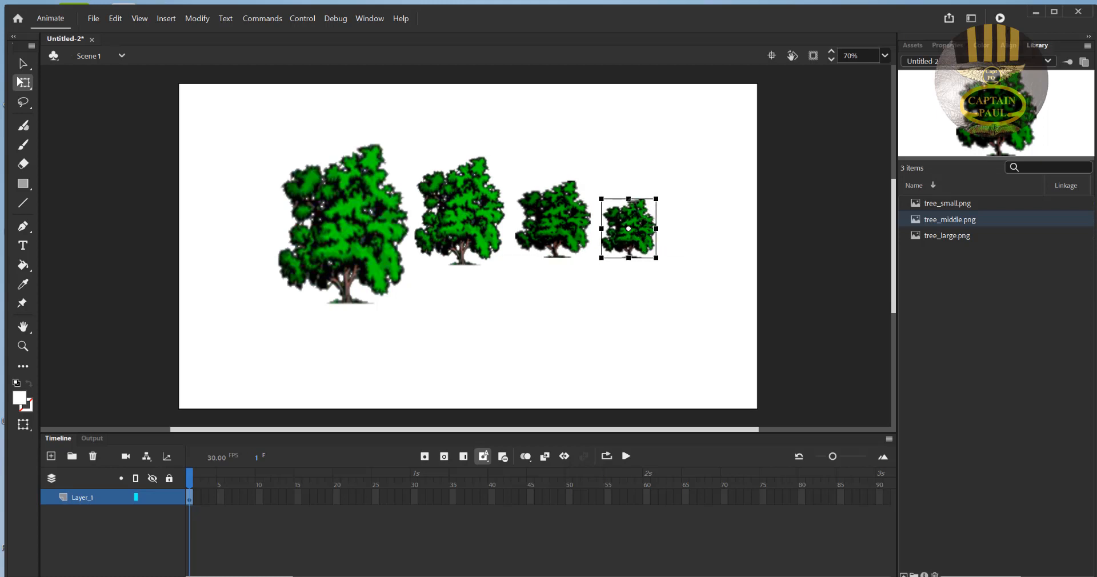
drag(602, 199, 648, 216)
- Adjust the third tree's proportions to be taller and narrower, and space the two smallest trees slightly higher in the row
click(551, 221)
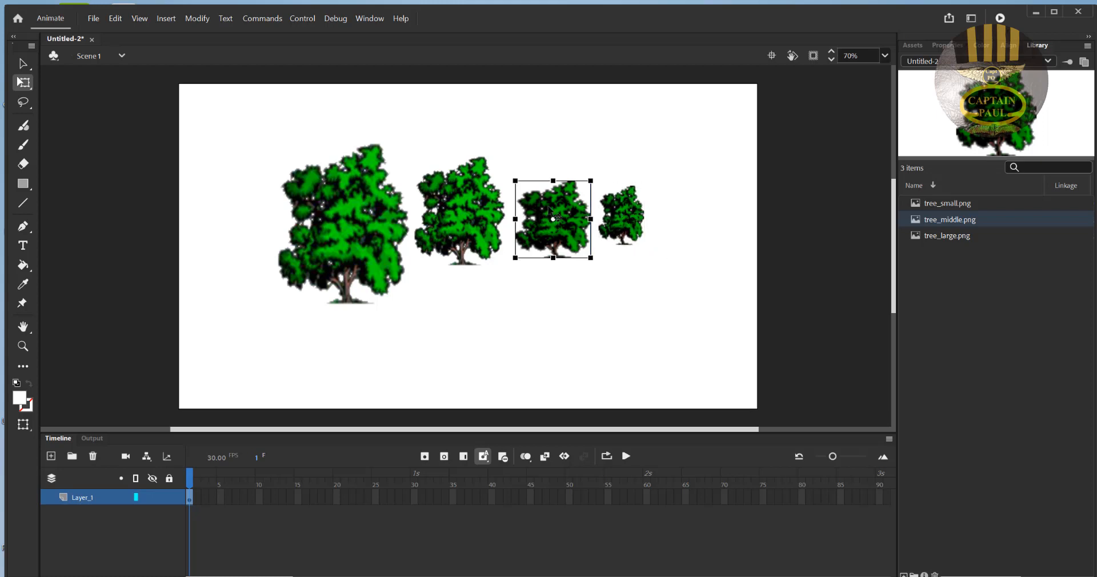
drag(557, 177, 557, 173)
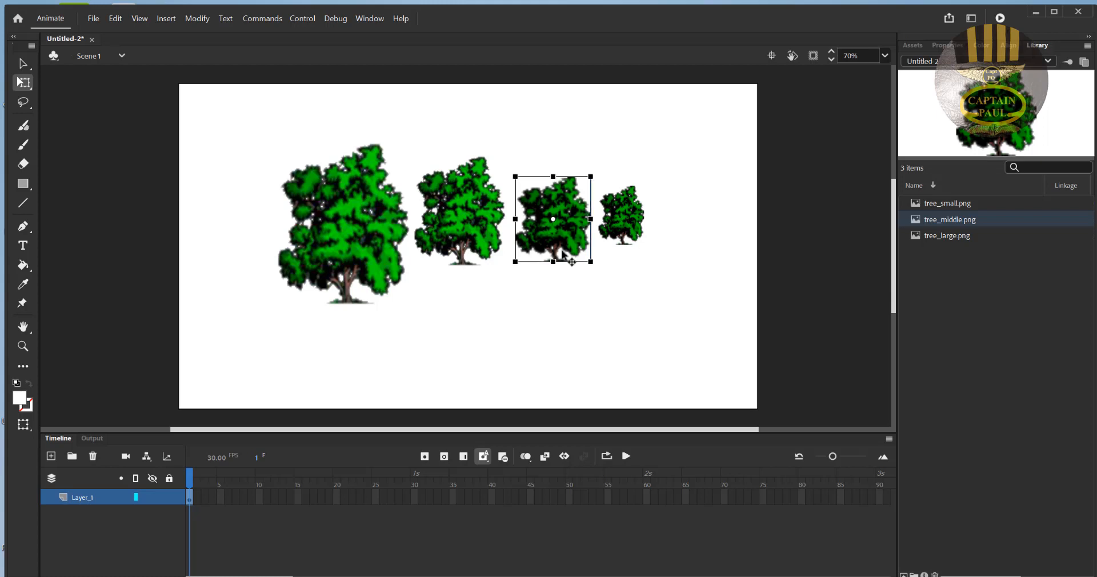
click(571, 306)
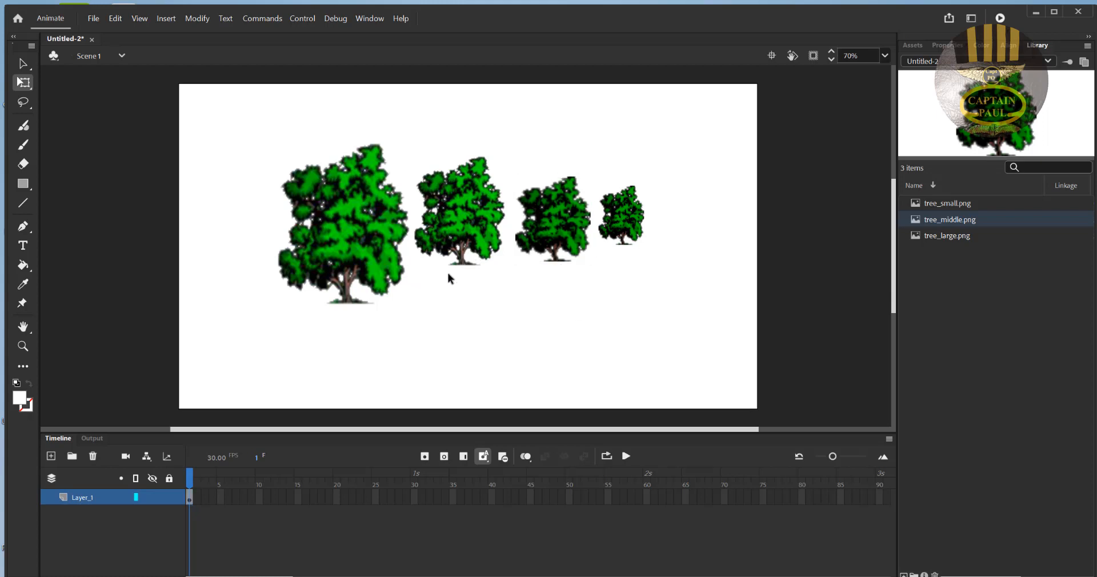
drag(550, 239, 644, 217)
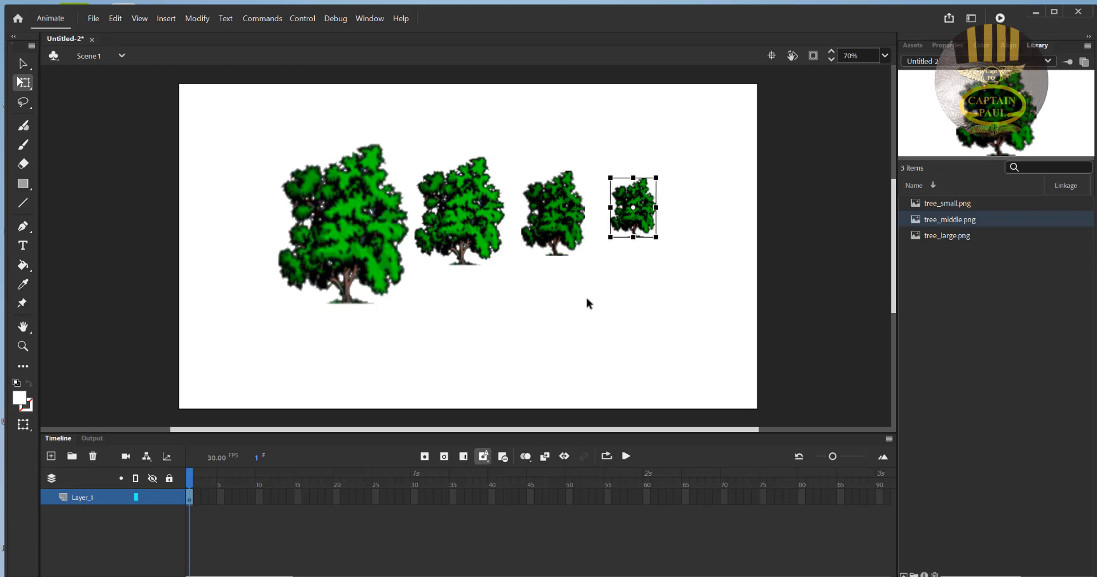
- Select all four trees with the Selection tool and group them
click(25, 61)
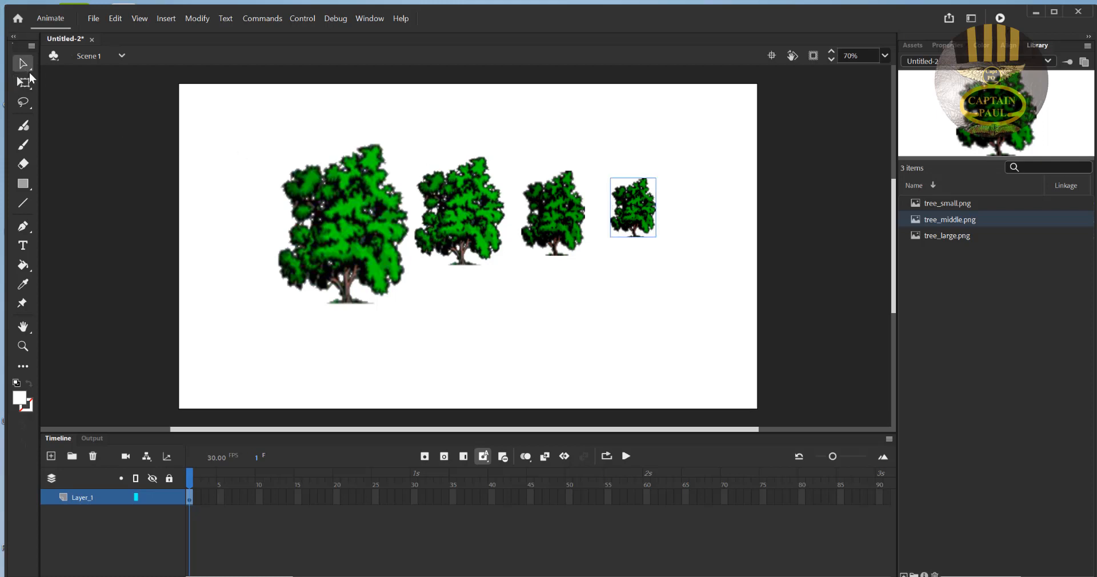
drag(234, 116, 716, 330)
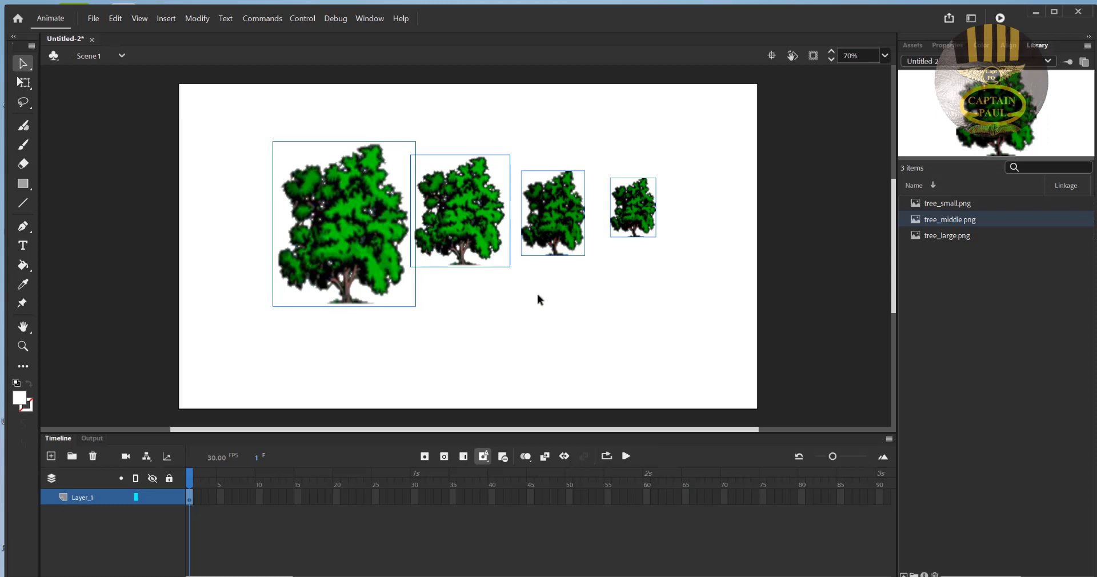
key(ctrl+g)
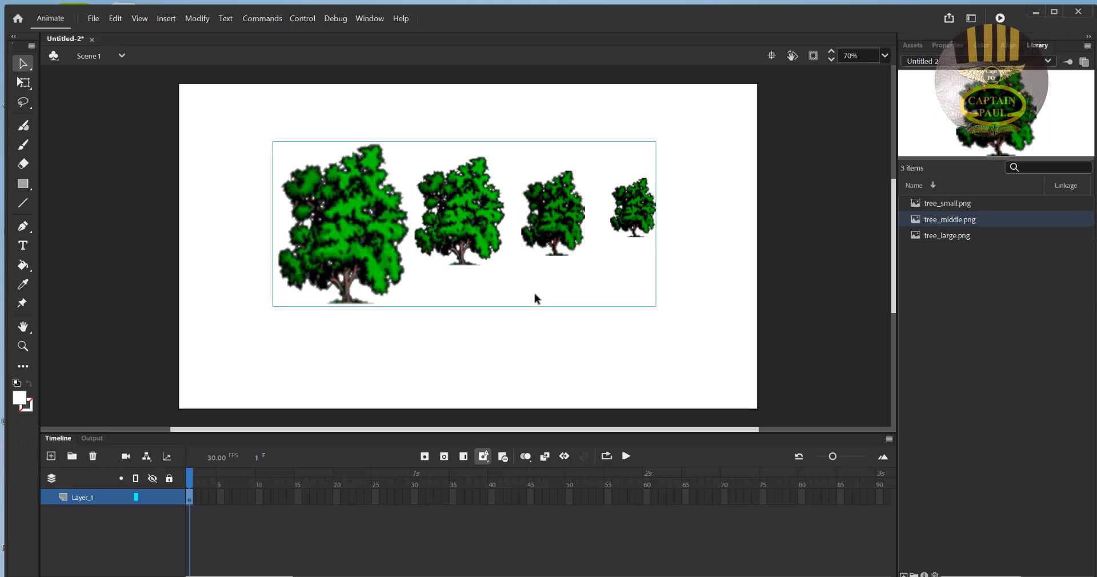
- Move the grouped trees slightly down on the stage
right_click(526, 258)
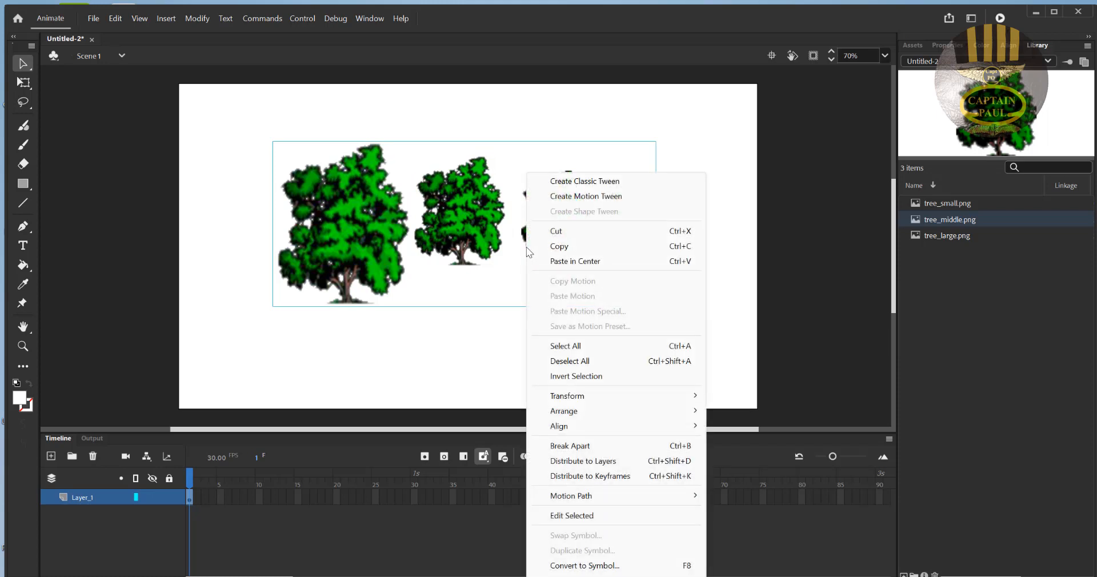
click(462, 306)
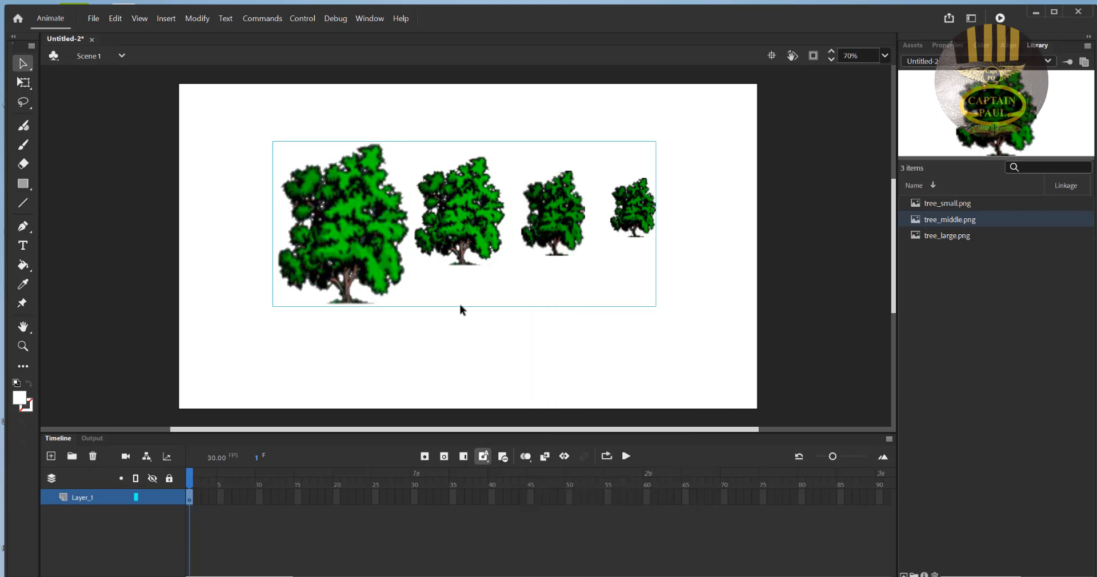
click(461, 306)
drag(267, 124, 757, 340)
drag(508, 234, 512, 262)
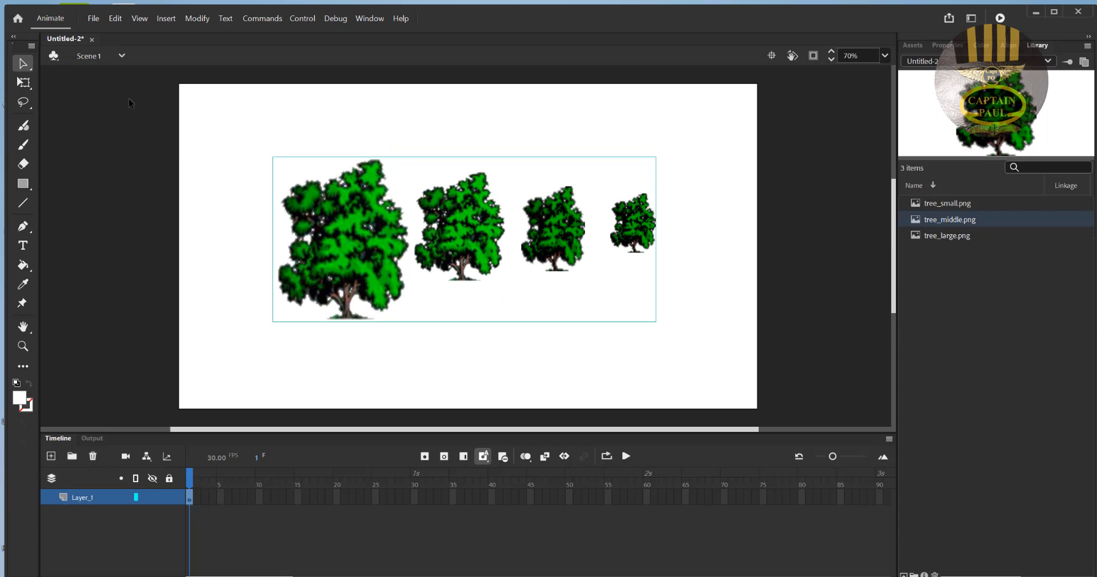
click(116, 20)
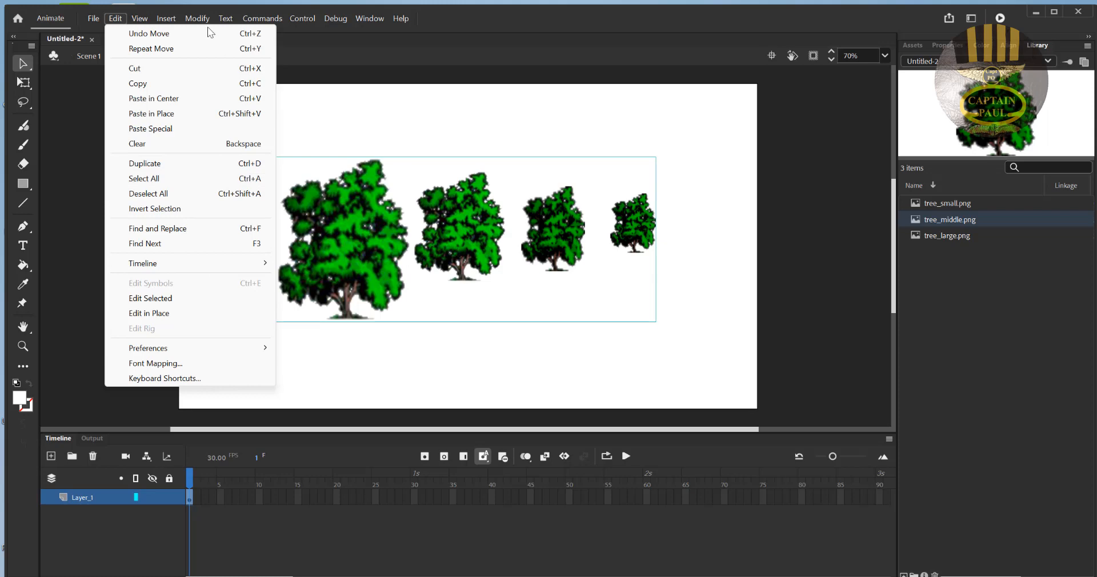
mouse_move(172, 21)
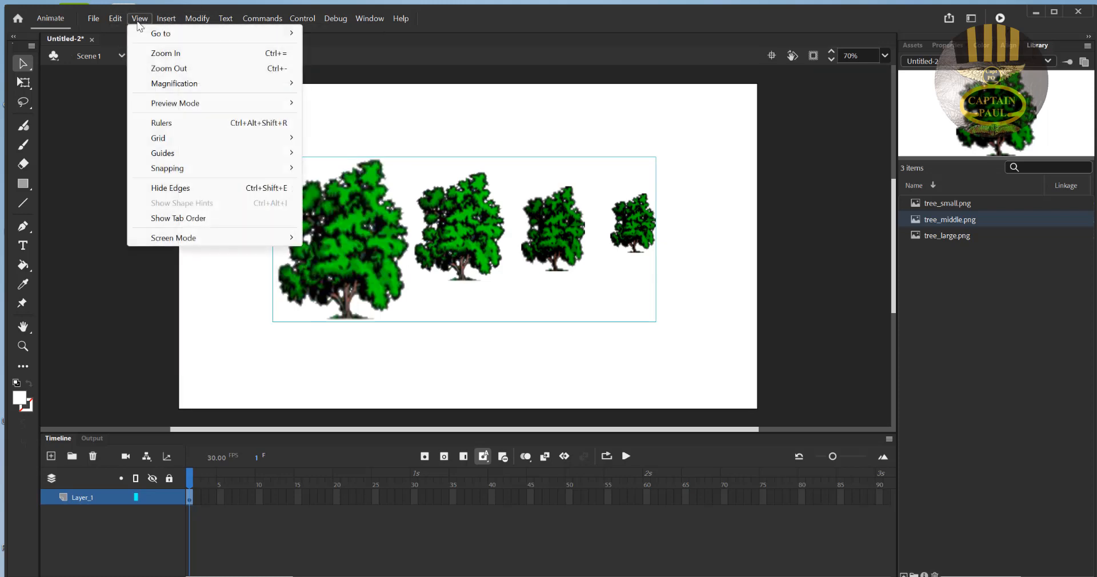
click(538, 283)
click(508, 264)
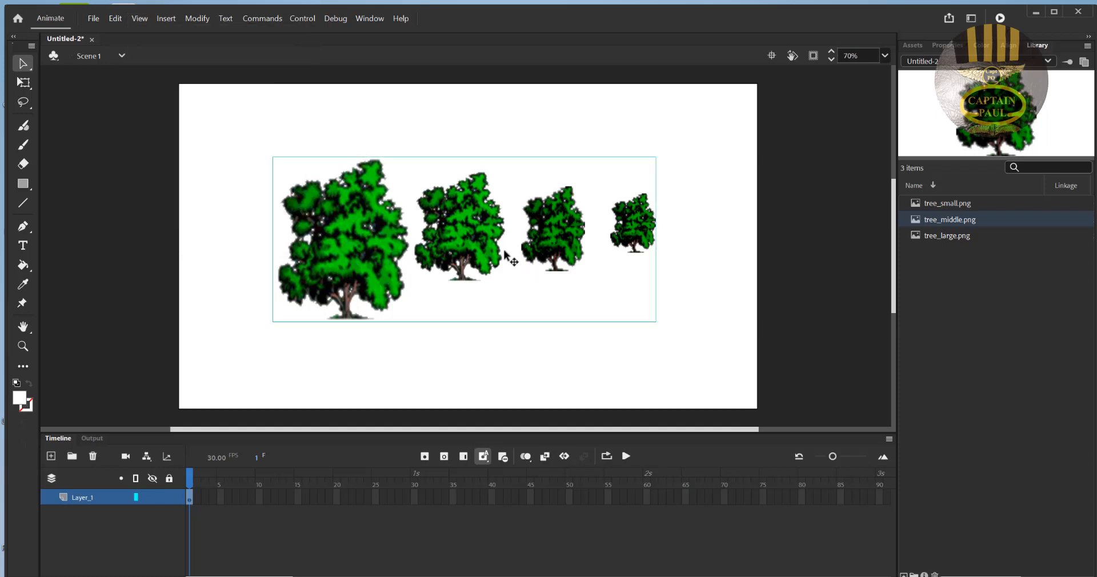
- Convert the grouped trees to a Graphic symbol named "trees"
right_click(503, 249)
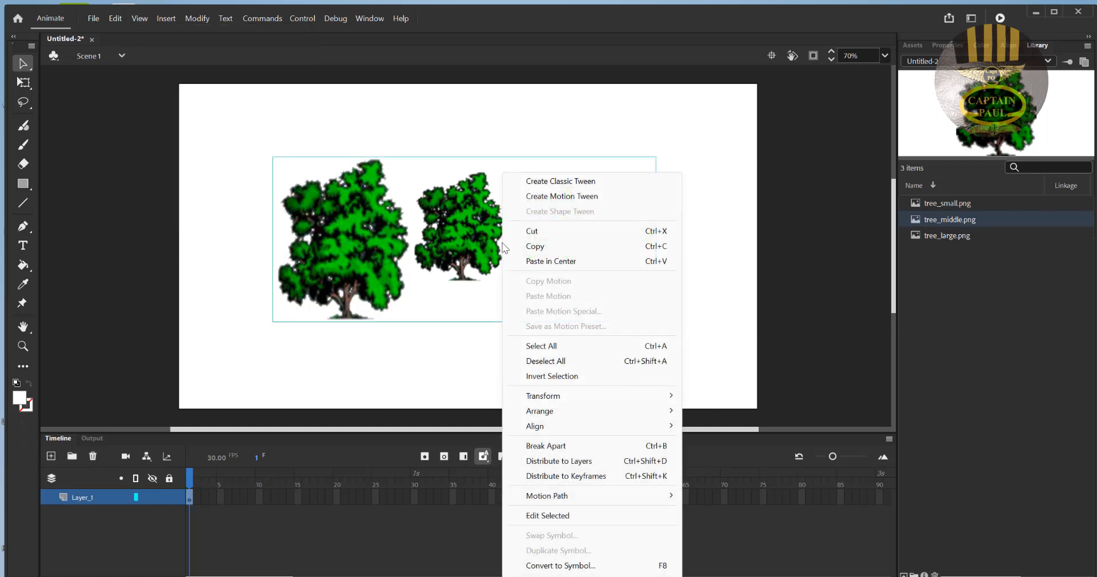
click(563, 566)
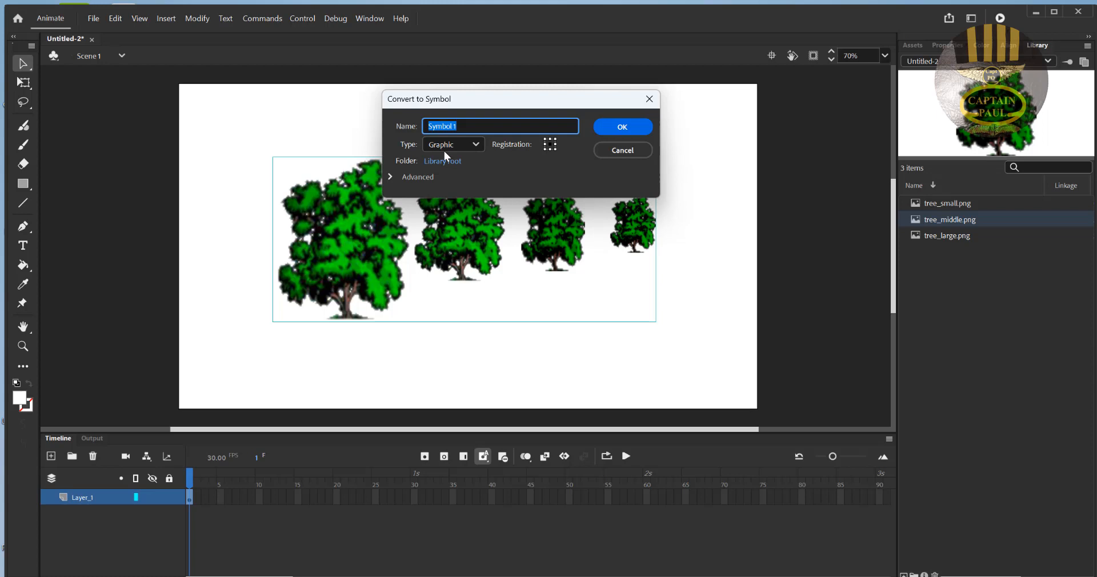
click(477, 144)
click(457, 196)
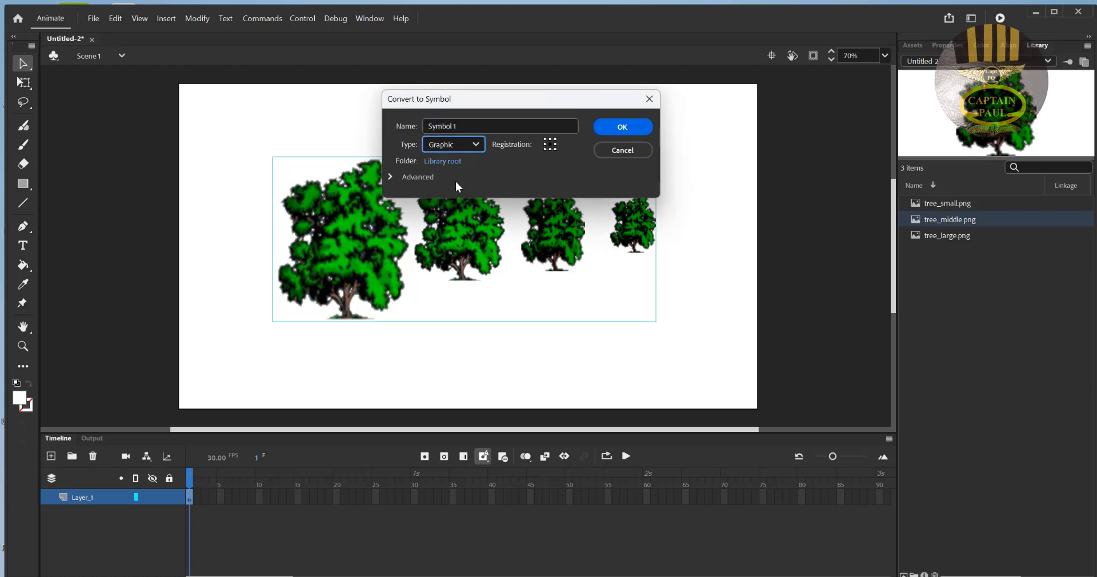
click(465, 124)
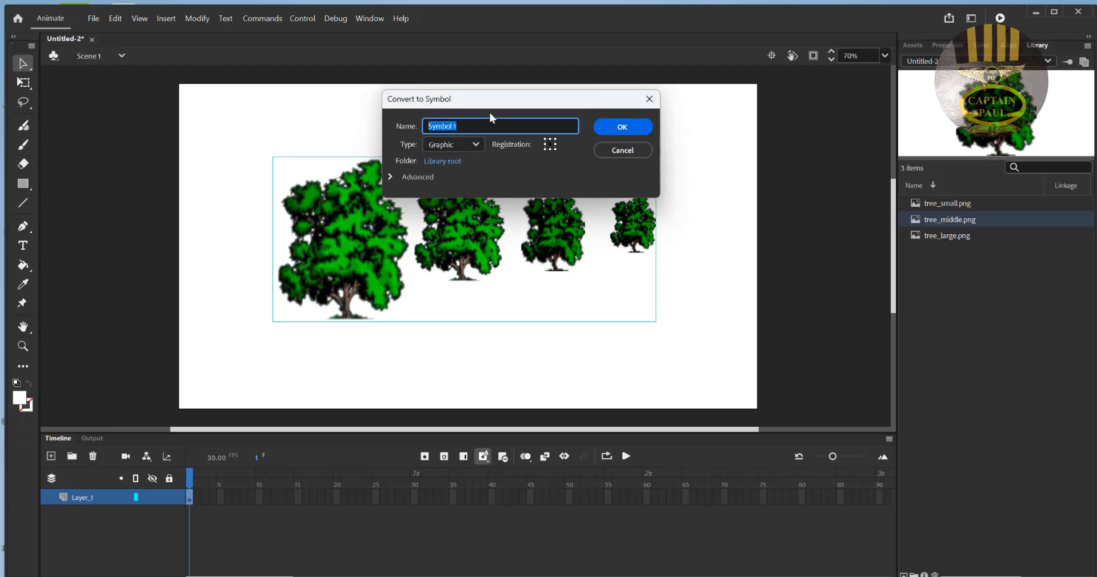
text(trees)
click(619, 126)
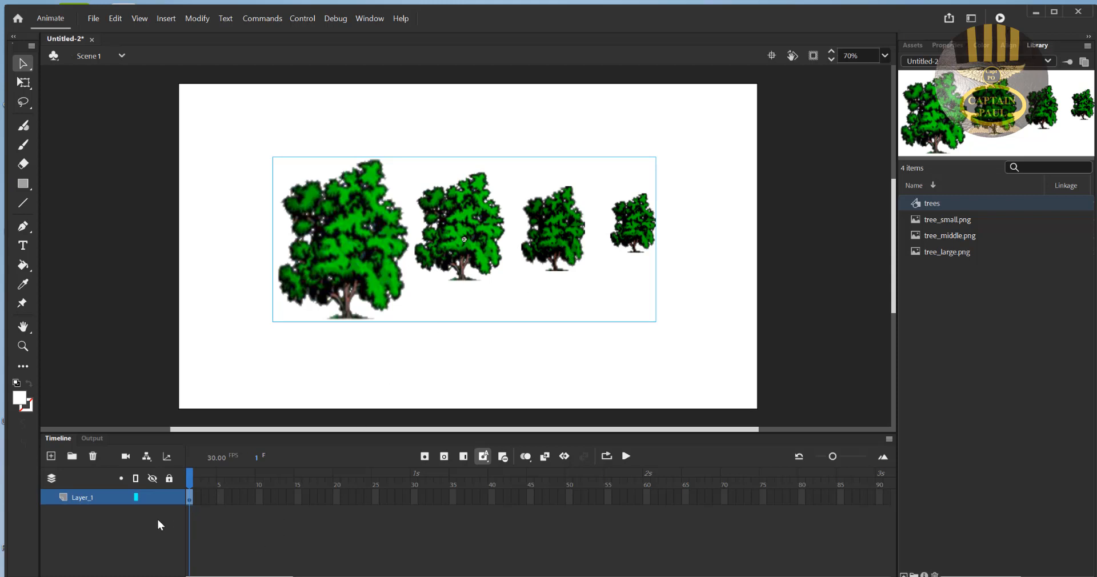
- Rename Layer_1 as "Trees"
double_click(84, 496)
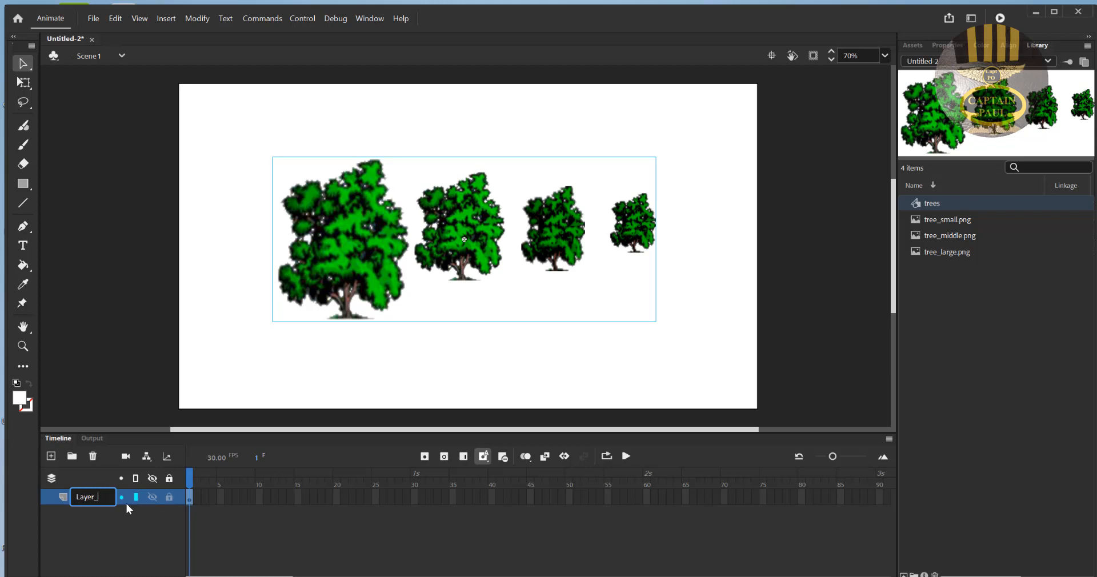
key(BackSpace)
key(BackSpace)
key(BackSpace)
key(BackSpace)
key(BackSpace)
key(BackSpace)
text(Tree)
key(Return)
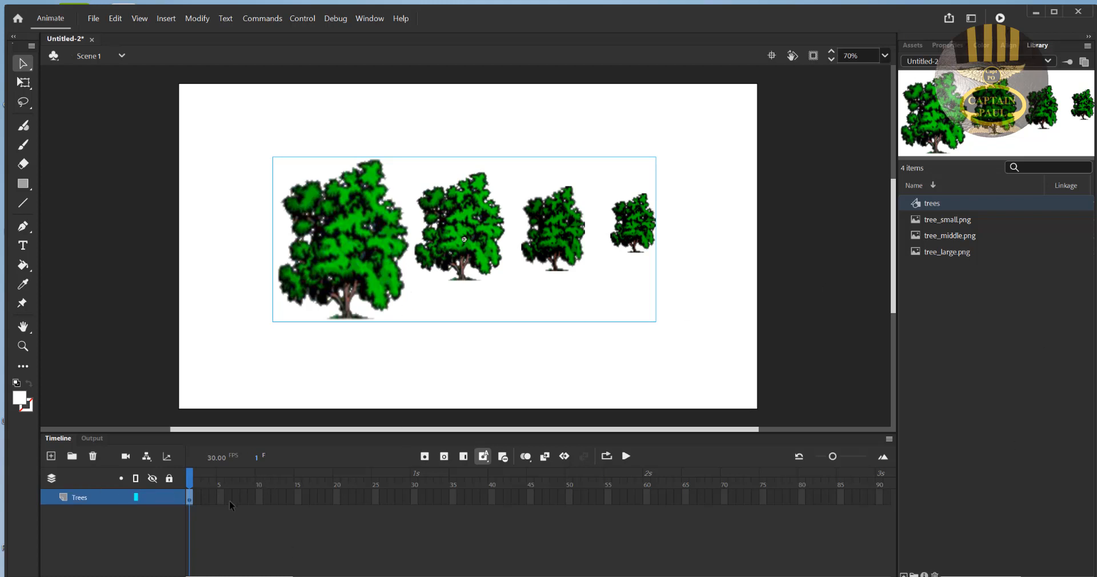
- Extend the Trees layer to frame 300 by inserting a frame there
drag(238, 576, 501, 576)
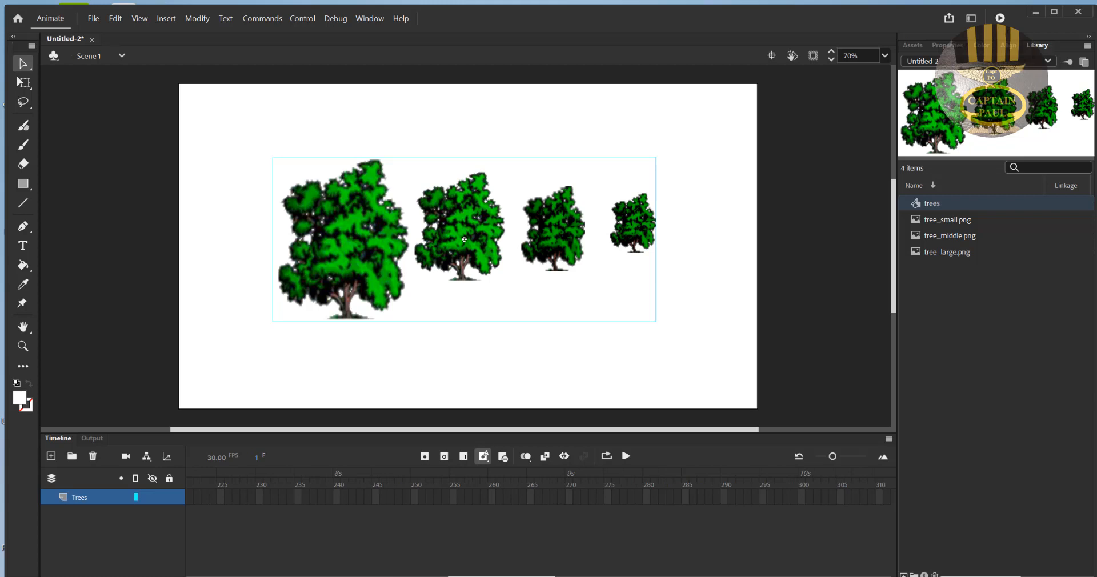
click(803, 498)
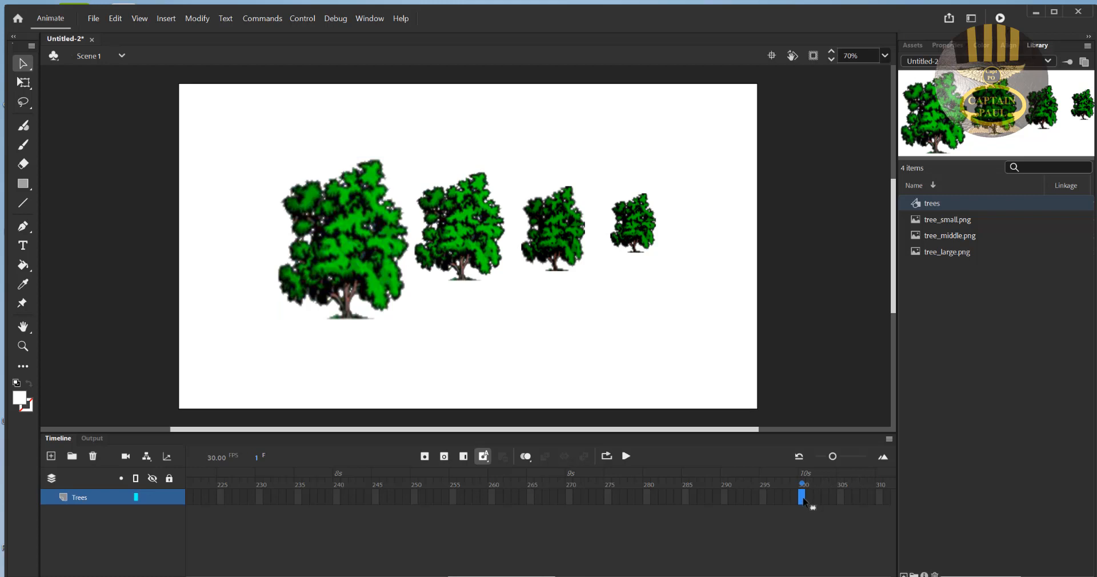
right_click(804, 500)
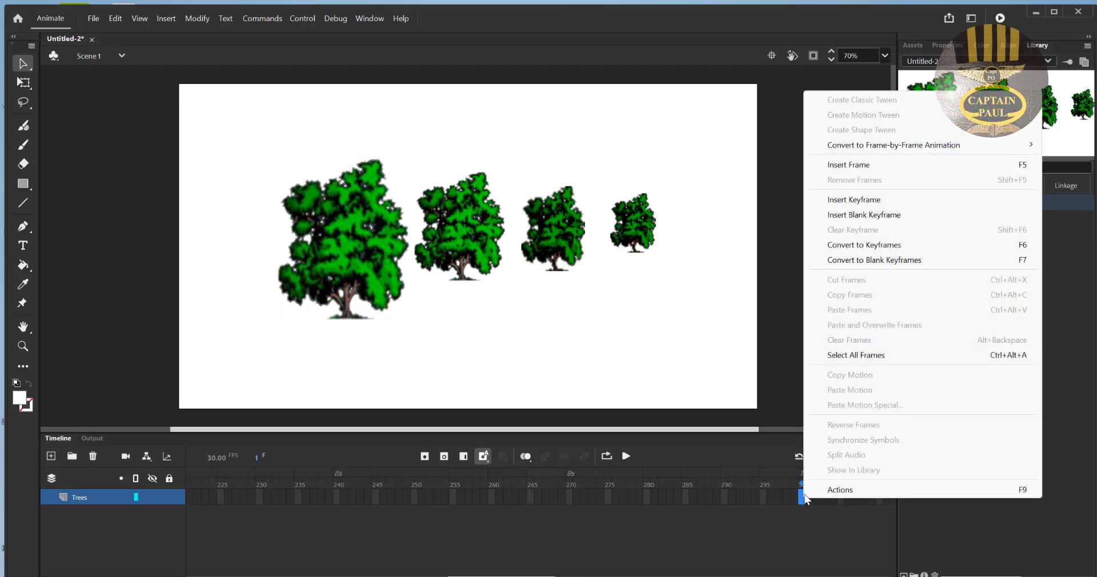
click(848, 164)
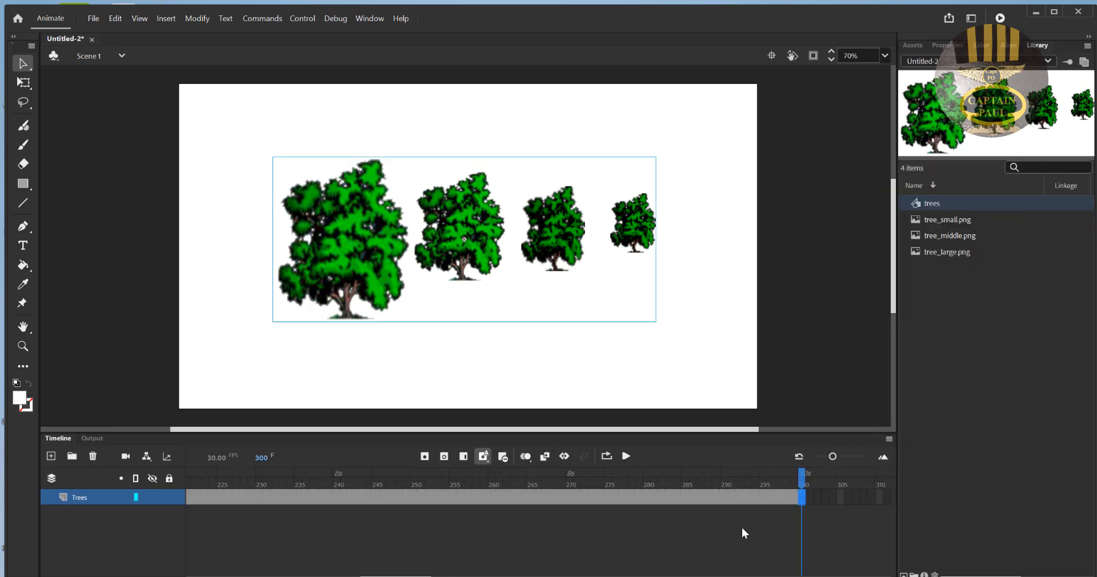
- Return to frame 1 and add a new layer above the Trees layer
drag(396, 576, 221, 576)
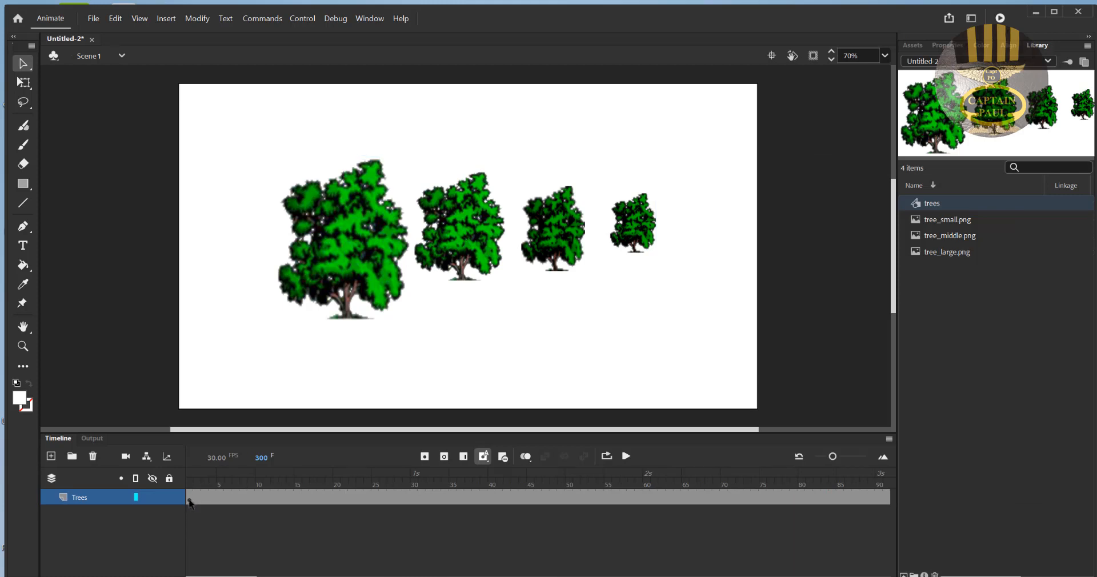
click(190, 498)
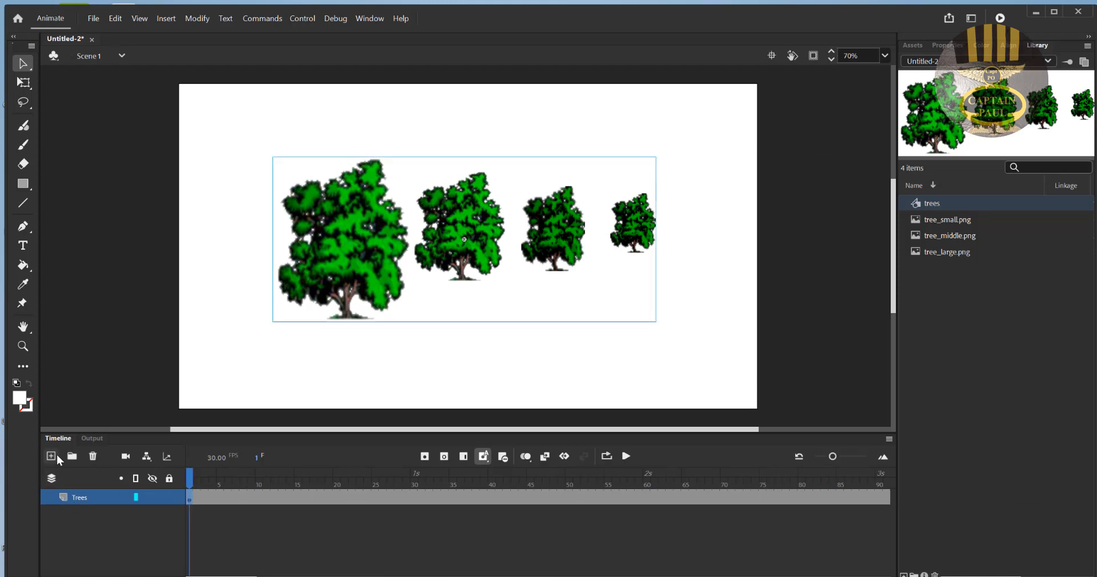
click(51, 456)
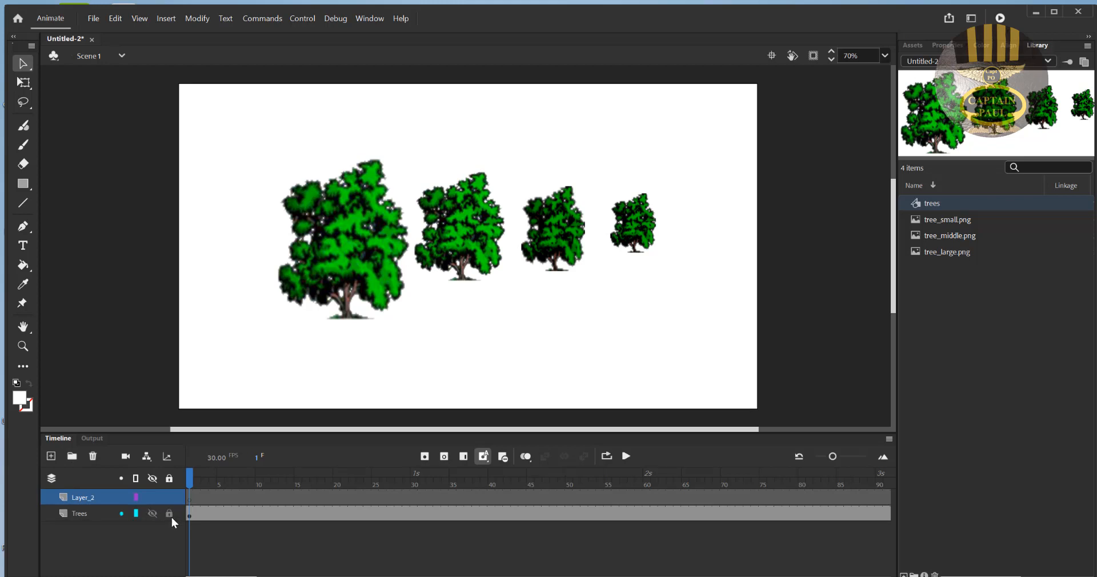
- Move the trees symbol horizontally until its smallest tree reaches the stage's right edge
click(170, 515)
drag(535, 226, 648, 247)
click(172, 514)
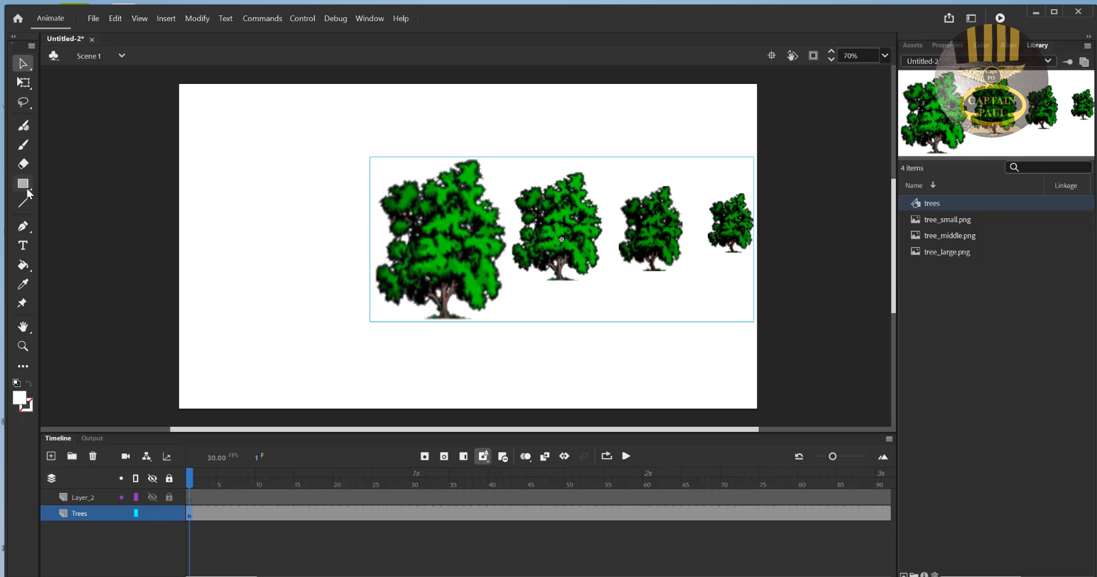
- Set the fill colour to the white-to-black radial gradient and activate the Oval tool
click(21, 399)
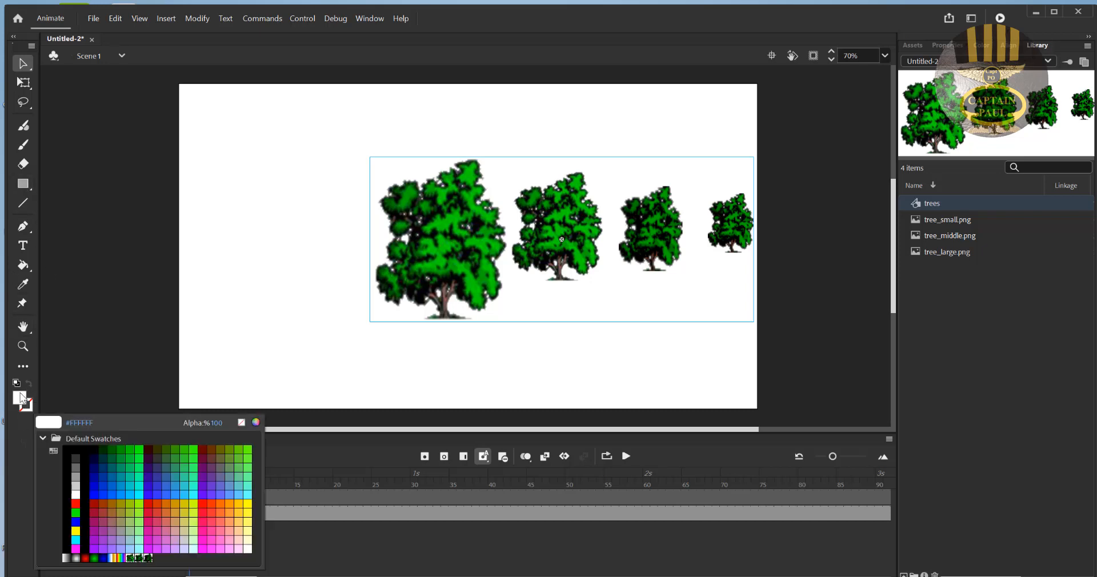
click(77, 558)
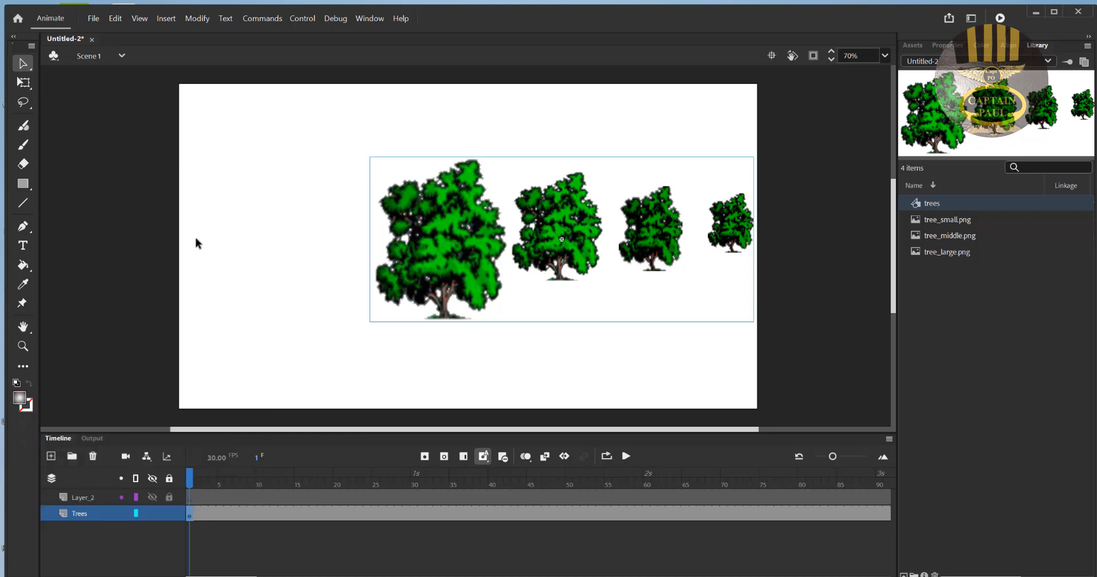
click(23, 184)
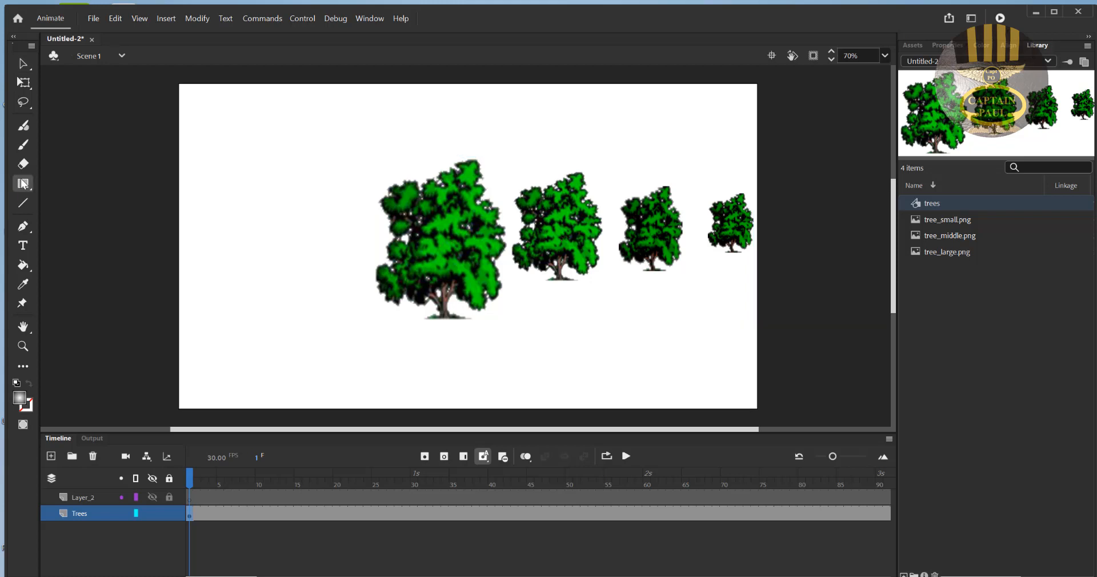
click(21, 183)
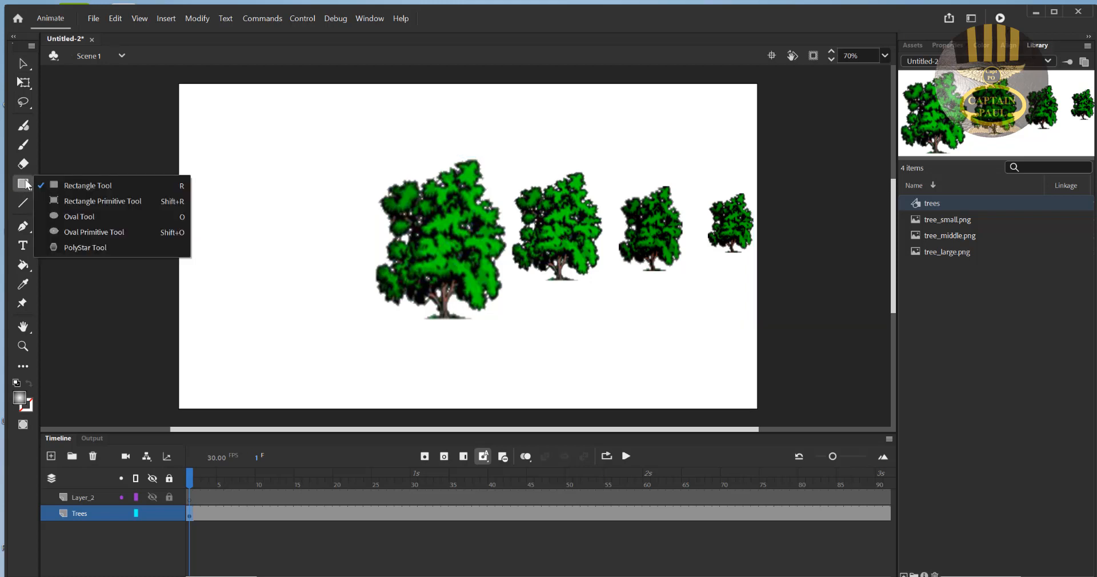
click(76, 215)
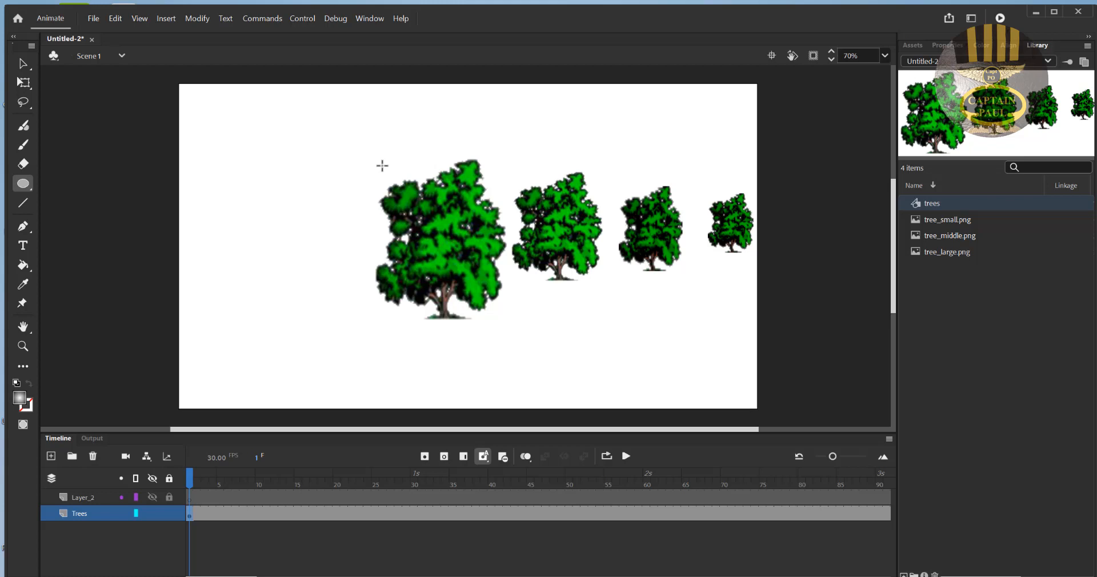
drag(379, 162, 552, 335)
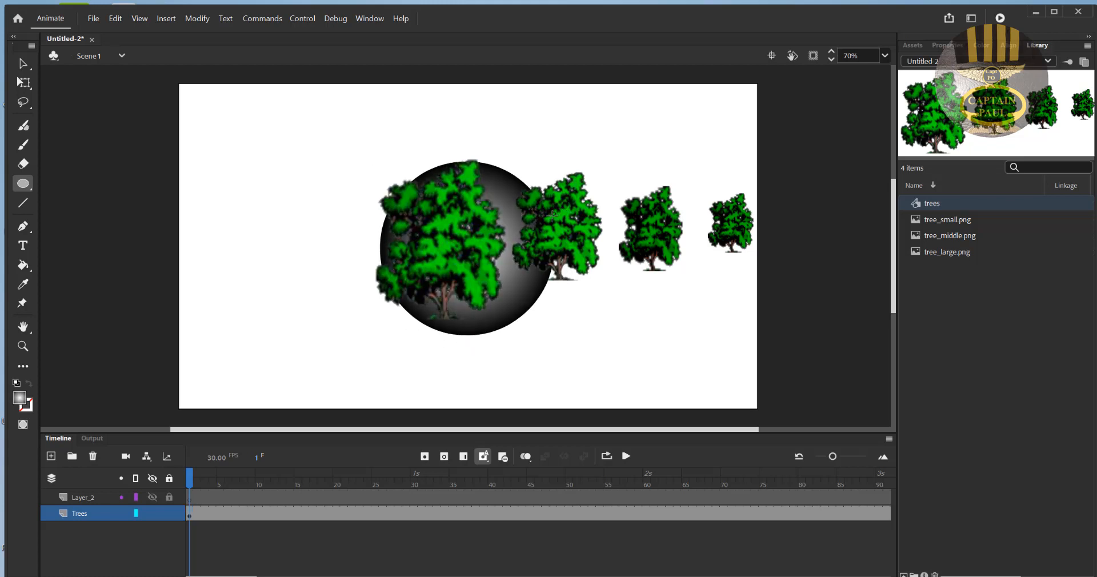
drag(553, 213, 547, 221)
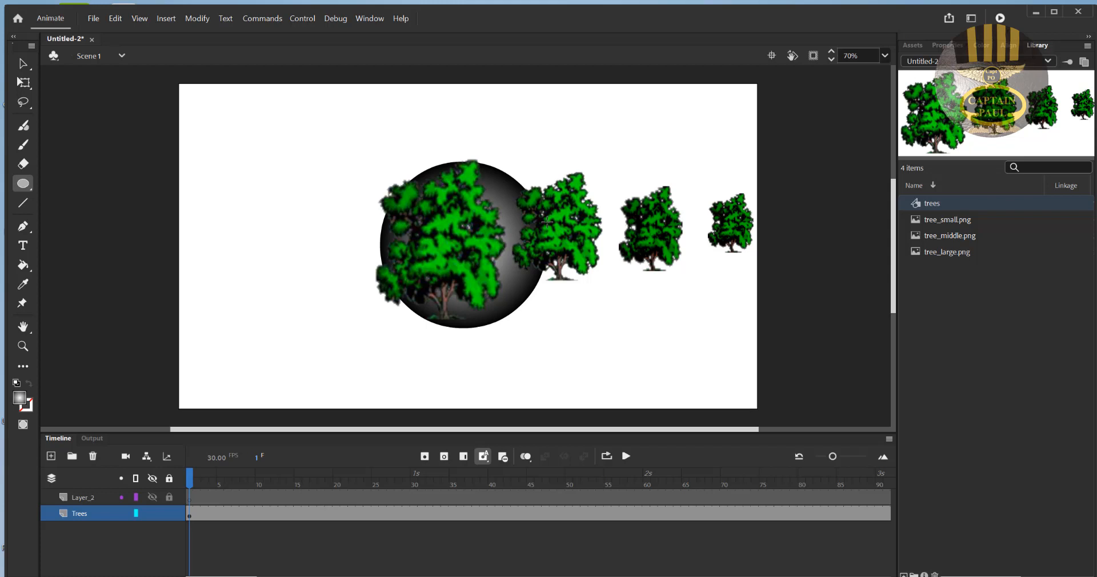
key(ctrl+z)
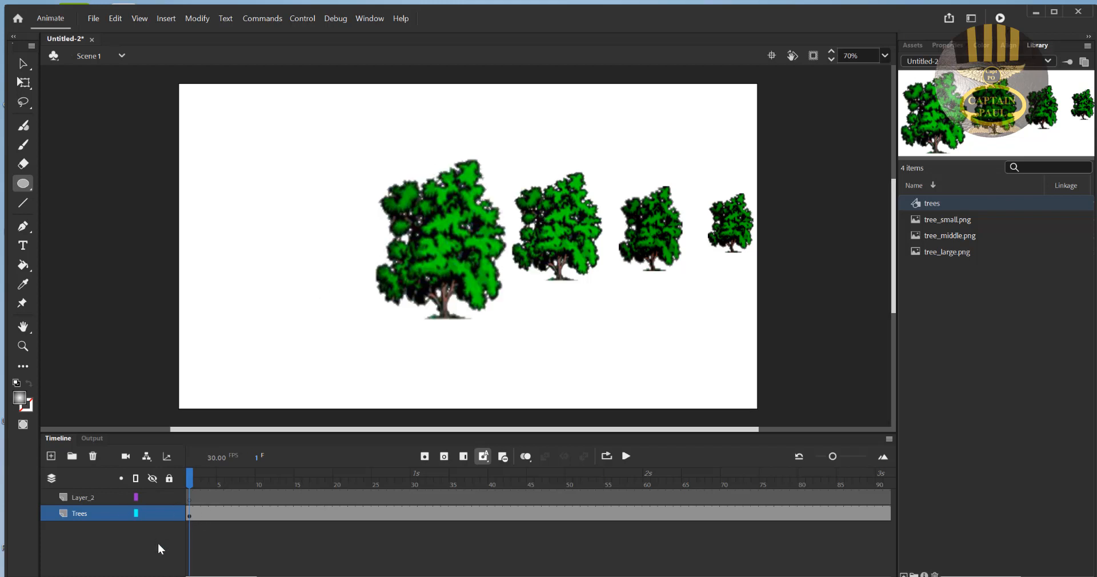
- Lock the Trees layer and rename Layer_2 as "Cycle"
click(190, 499)
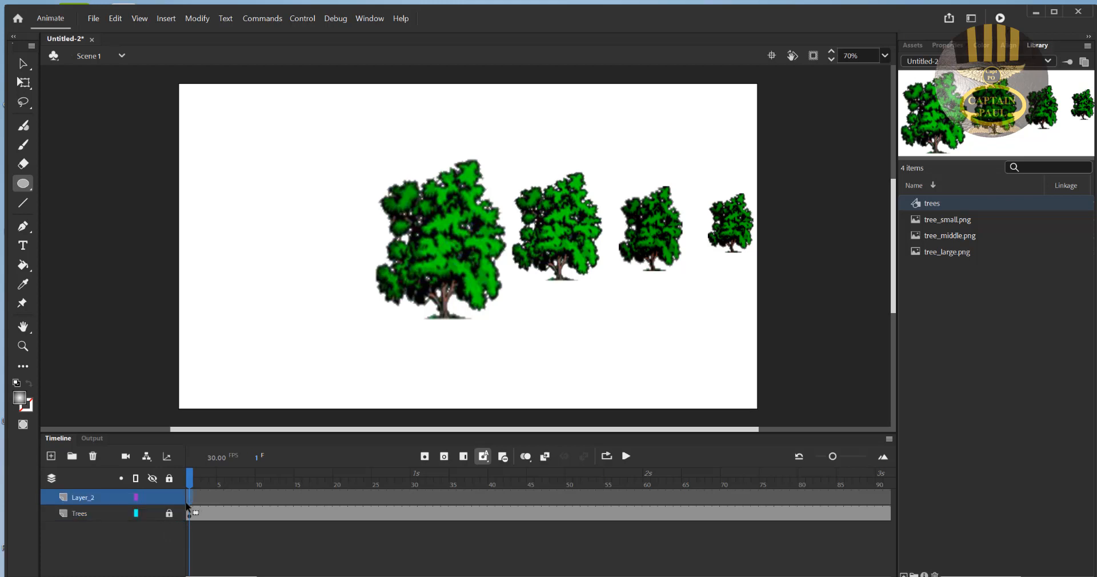
click(92, 496)
double_click(91, 497)
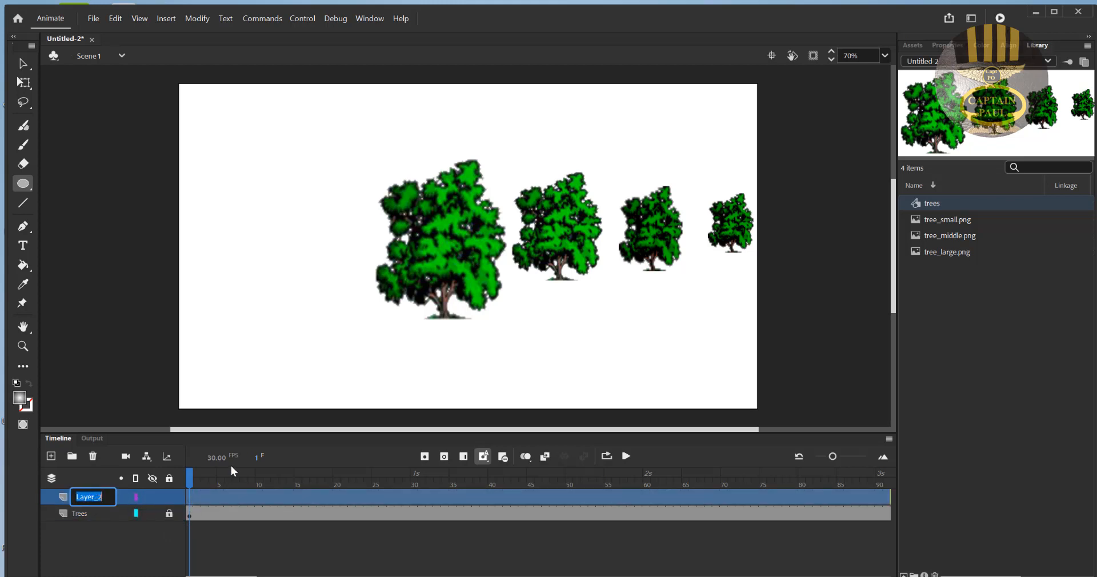
text(Cycle)
click(192, 508)
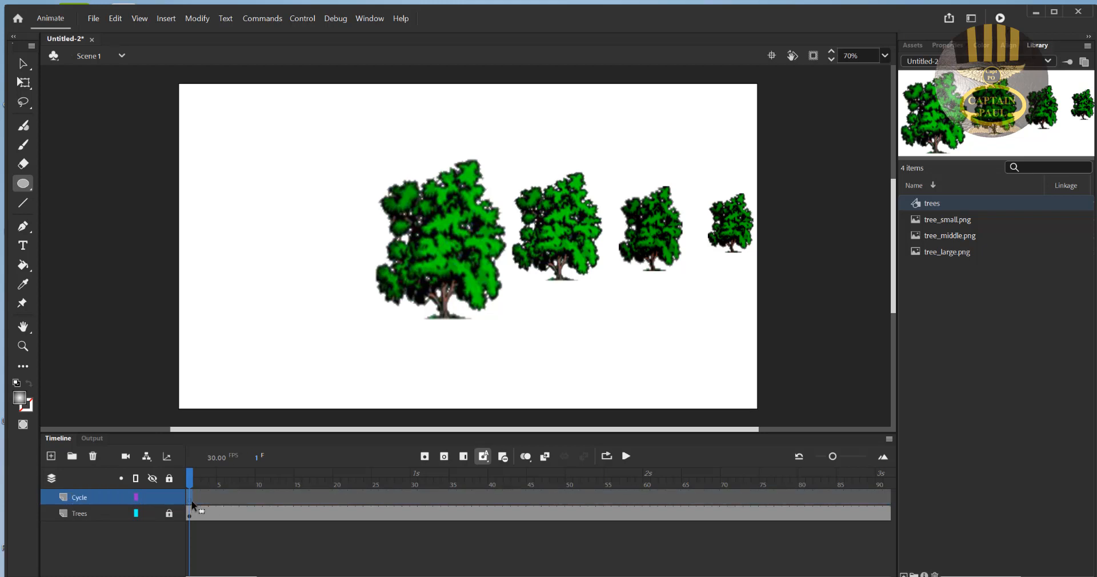
- Draw a large gradient-filled circle on the Cycle layer and place it to the left of the largest tree, slightly overlapping it
click(24, 184)
drag(388, 151, 507, 332)
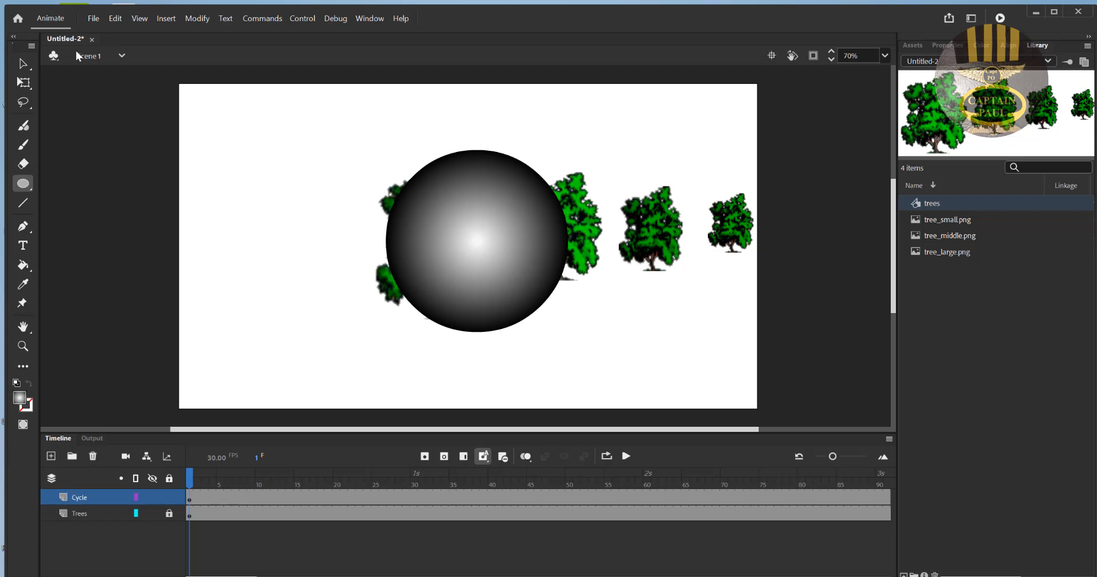
click(23, 60)
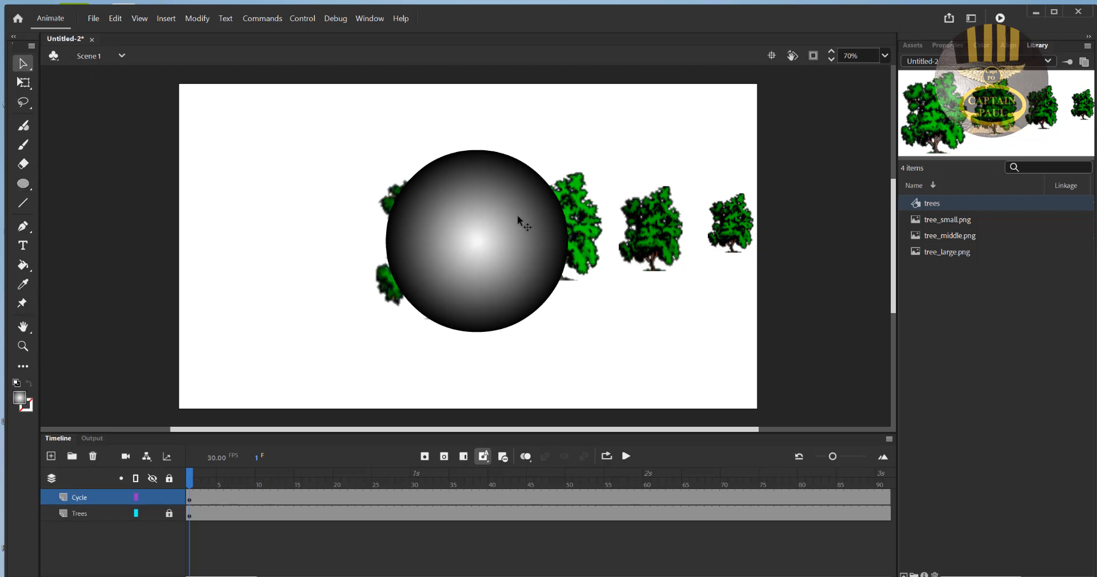
drag(518, 216, 351, 221)
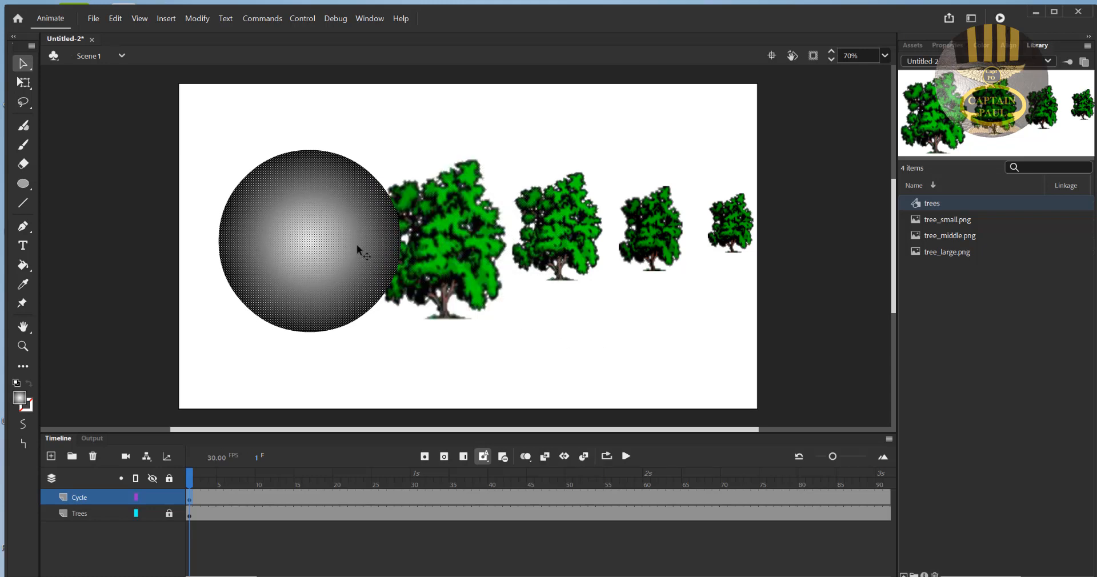
- Convert the circle to a Graphic symbol named "Cycle", and lock the Cycle layer instead of the Trees layer
right_click(332, 246)
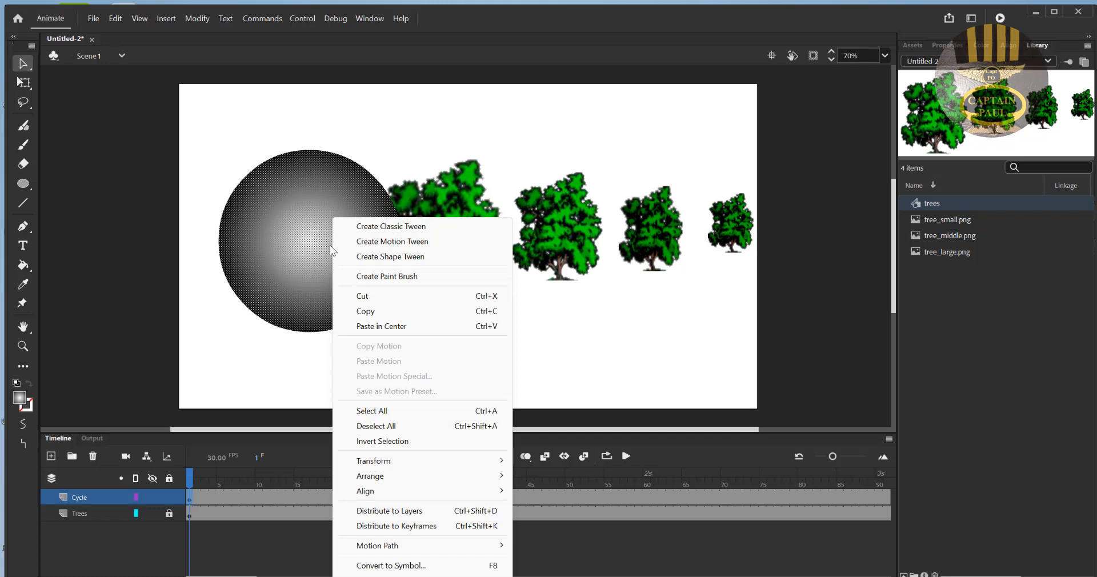
click(453, 567)
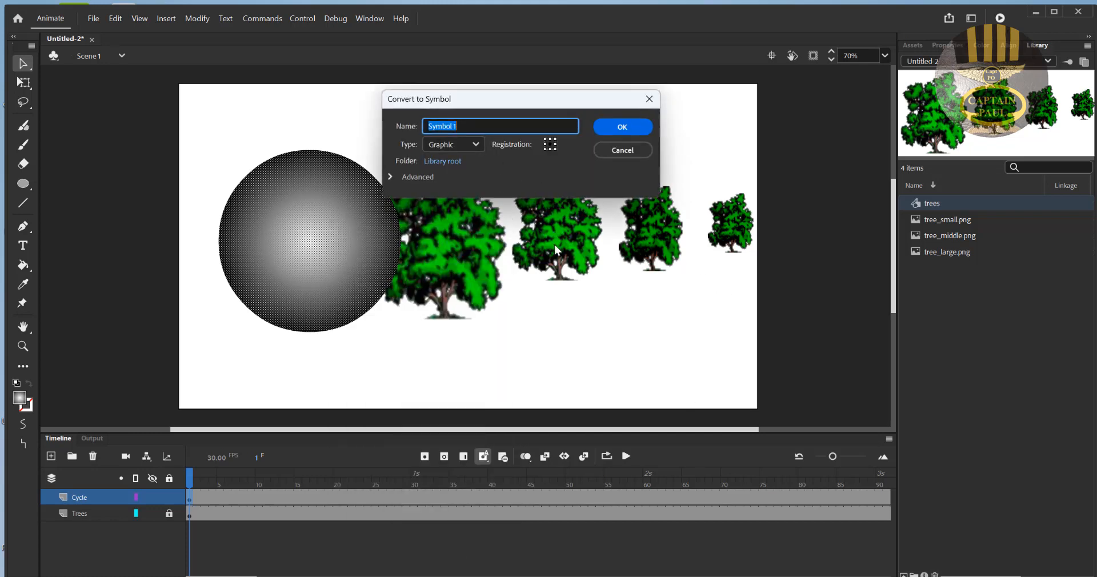
text(Cycle)
click(622, 126)
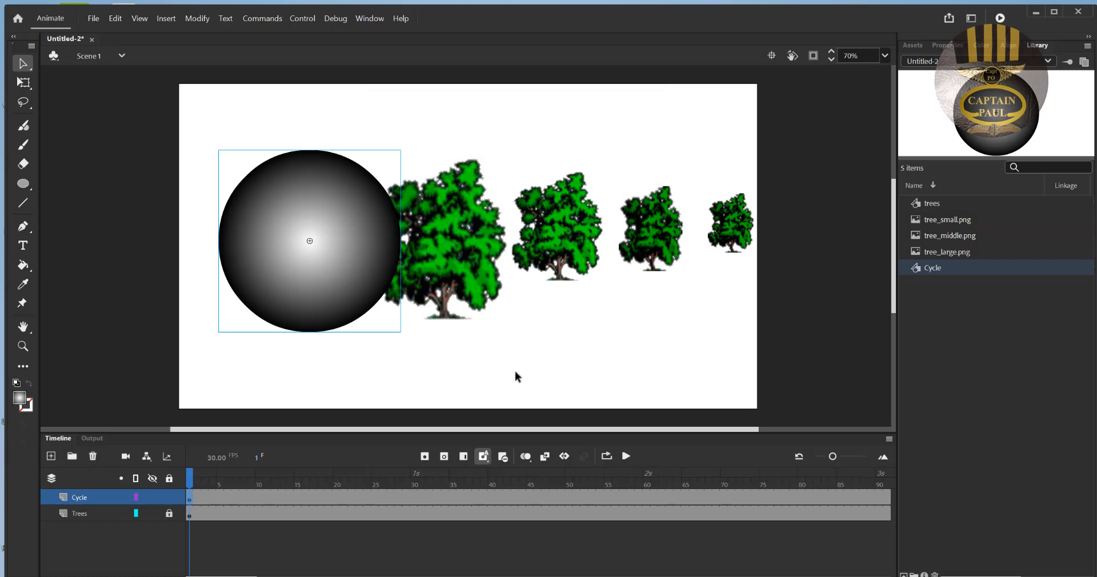
click(578, 246)
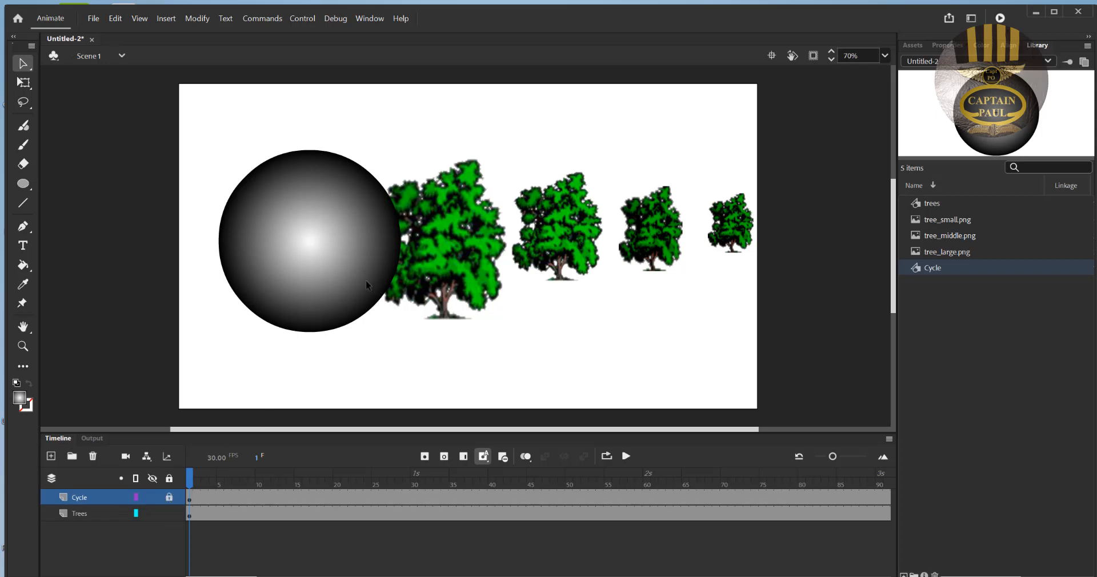
- Convert frame 300 of the Trees layer to a keyframe and move the trees left there, behind the circle and partly off the stage
drag(255, 576, 471, 576)
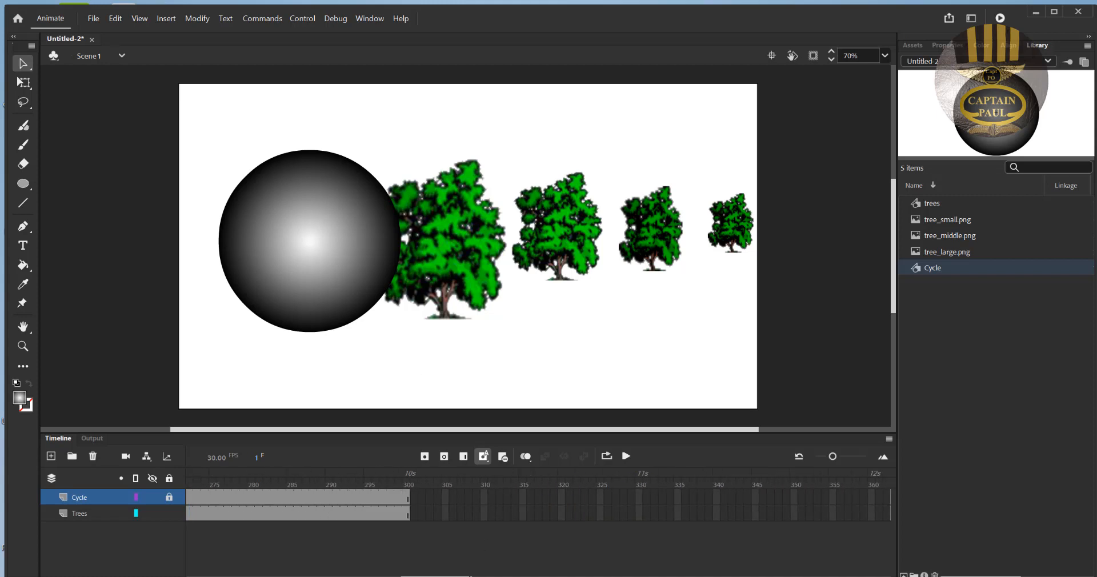
click(406, 516)
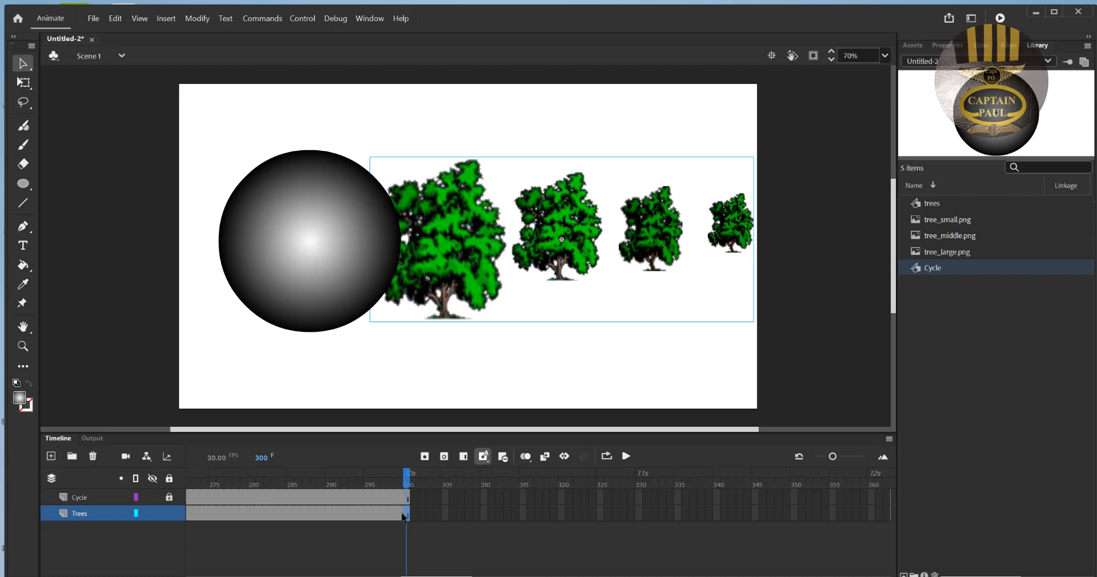
right_click(408, 513)
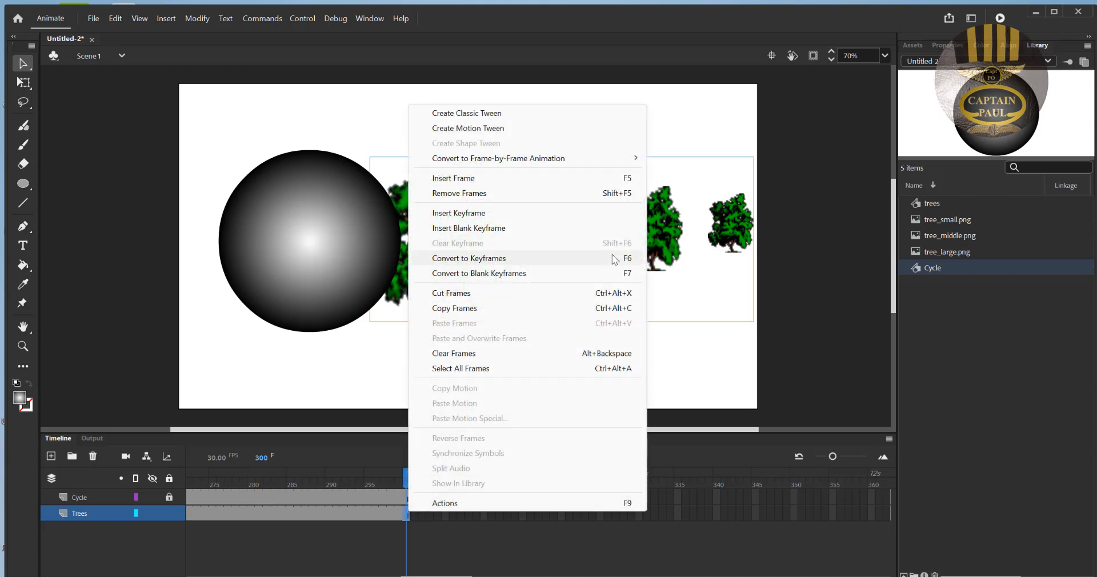
click(484, 263)
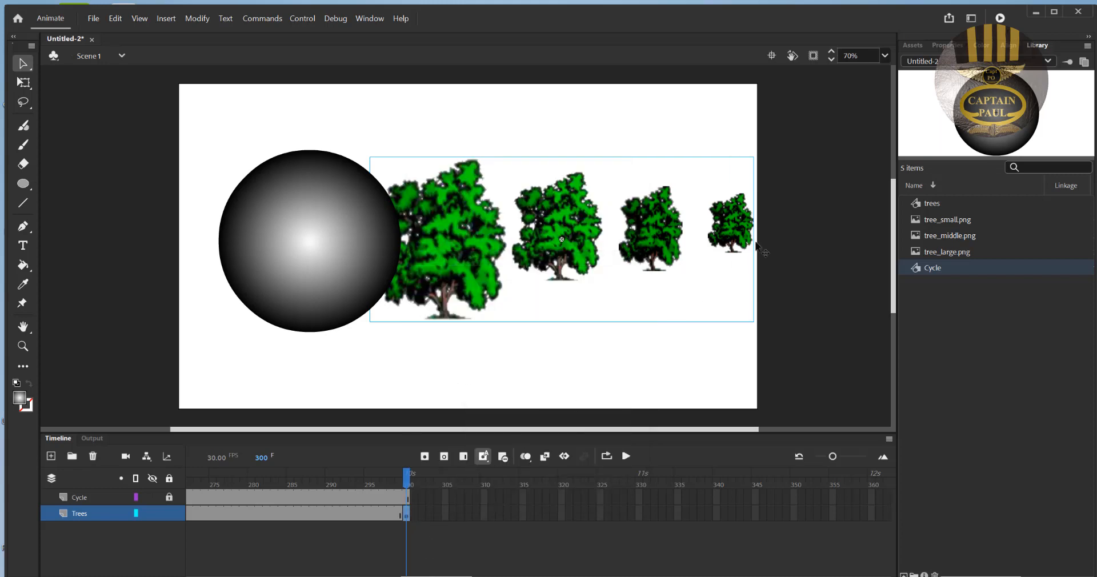
drag(743, 252, 367, 260)
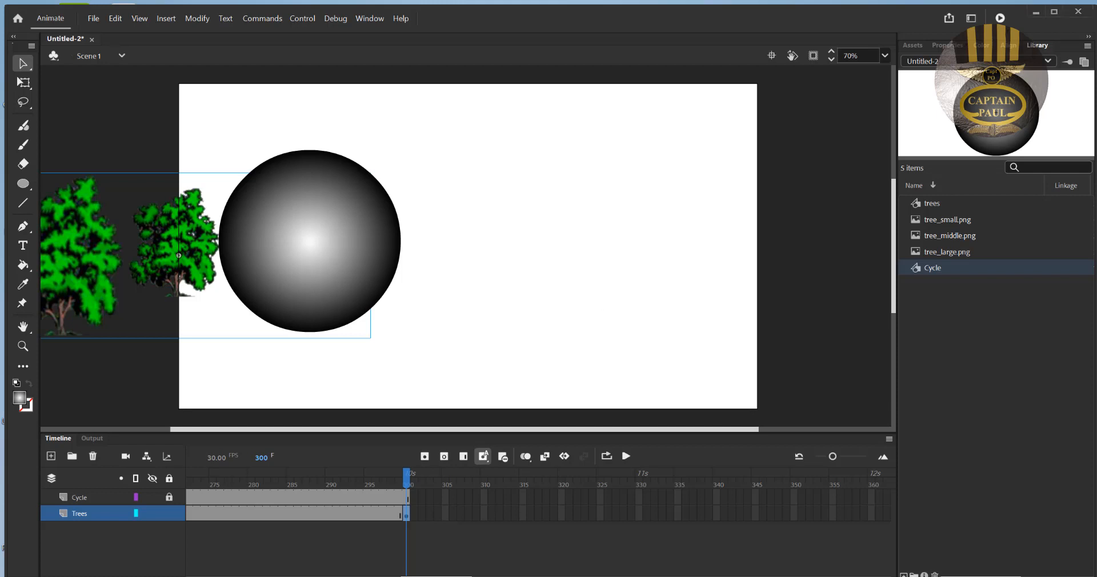
- Create a classic tween on the Trees layer between its first keyframe and the keyframe at frame 300
drag(437, 576, 378, 576)
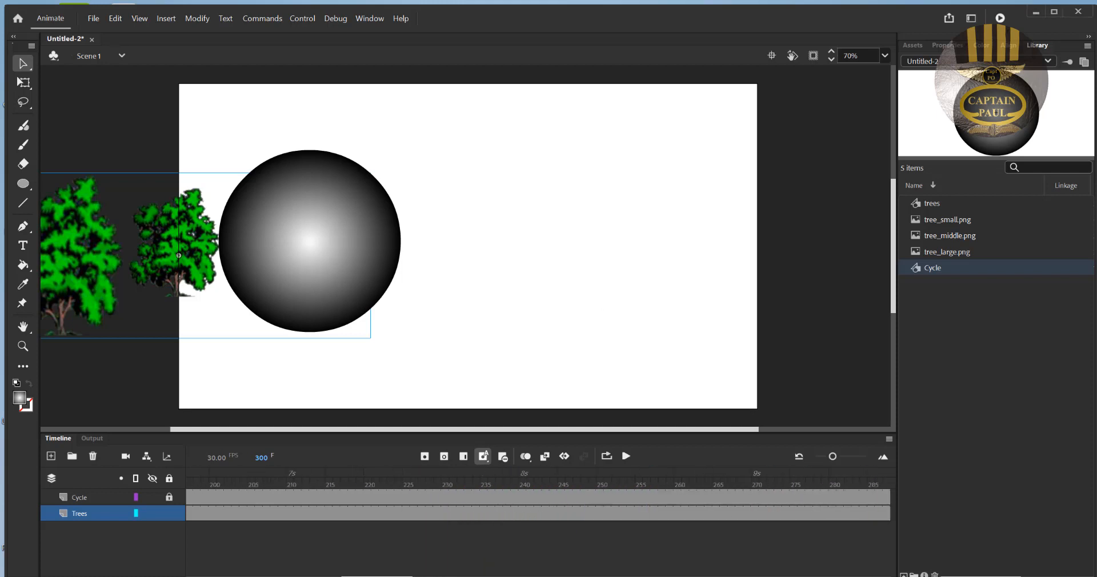
click(462, 513)
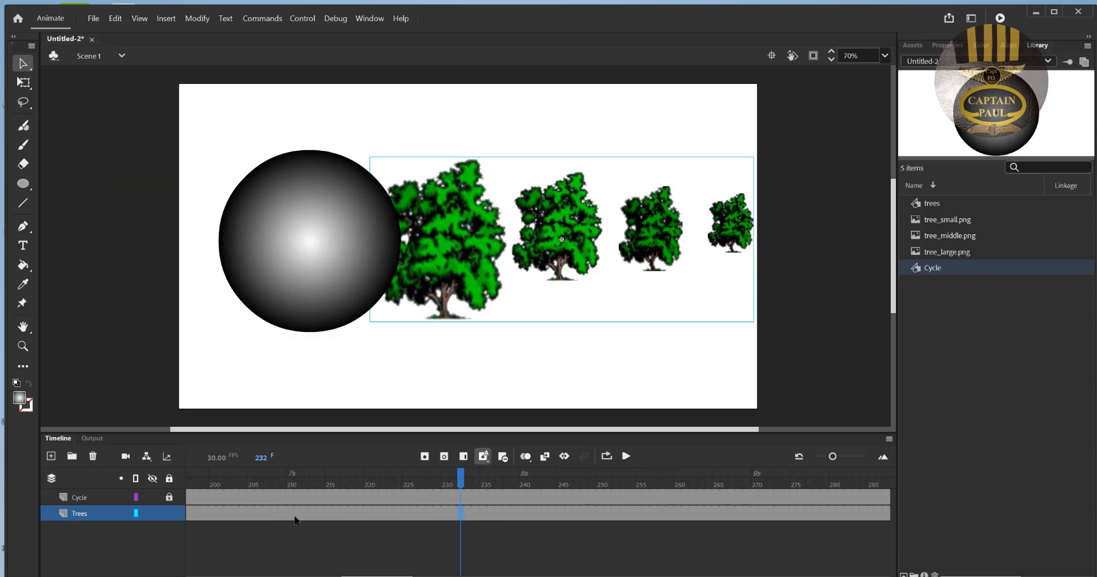
right_click(462, 515)
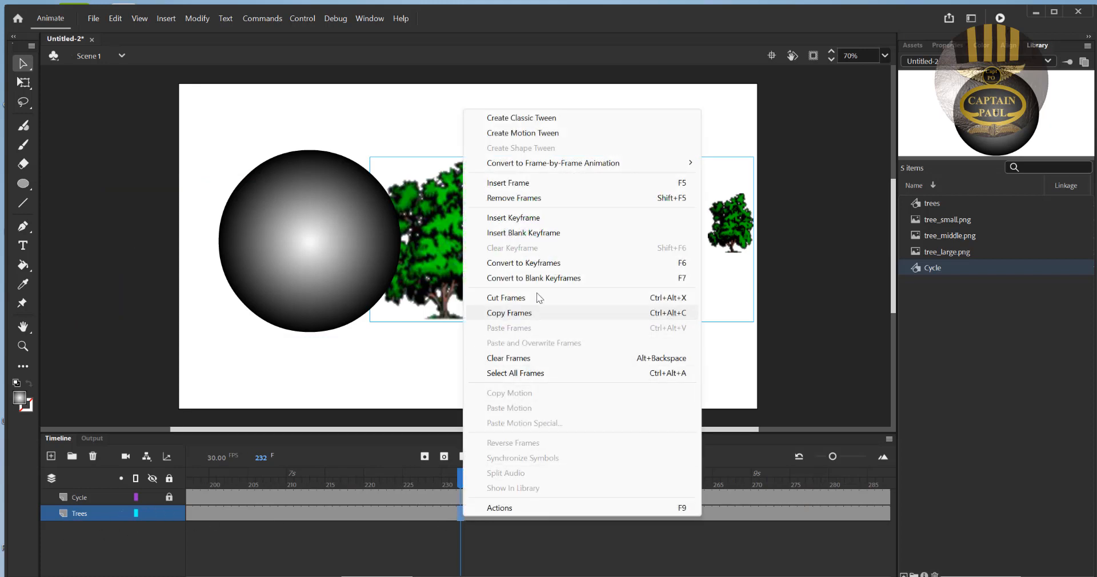
mouse_move(543, 161)
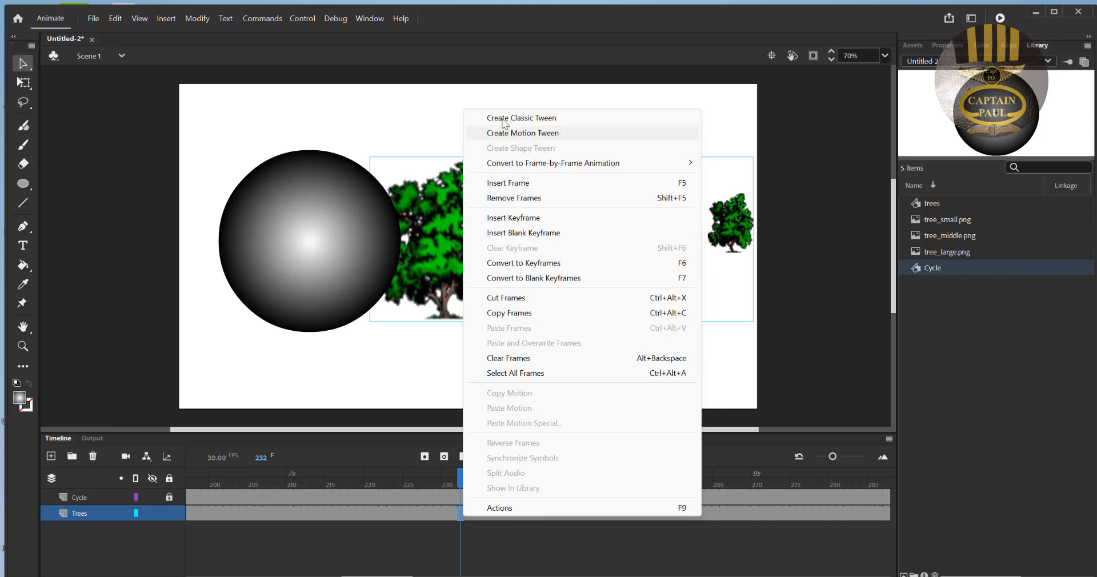
click(540, 119)
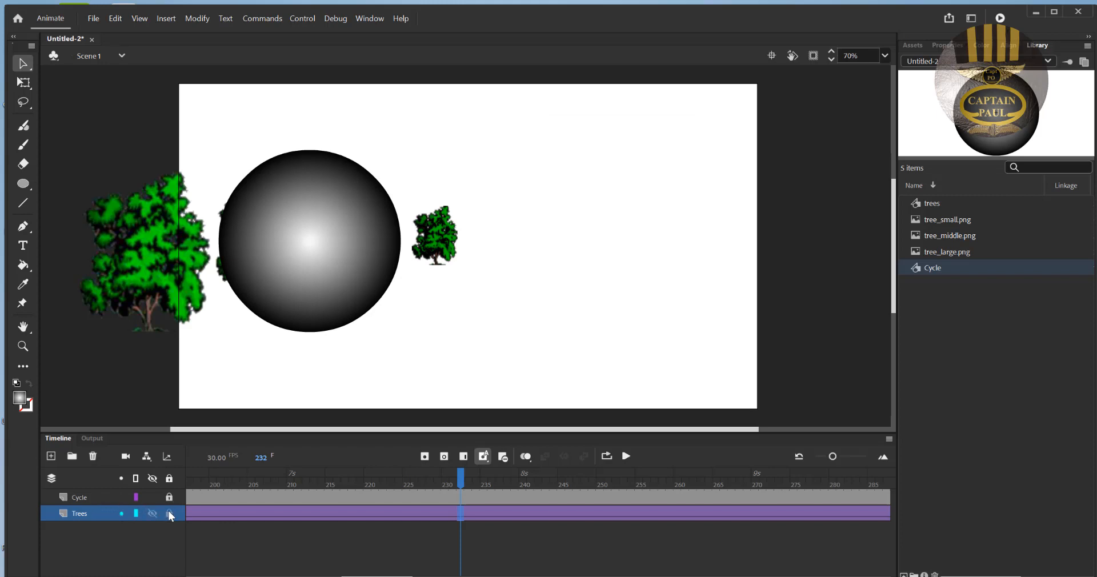
- Turn the Cycle layer into a mask for the Trees layer, test the movie, and close the preview
click(90, 496)
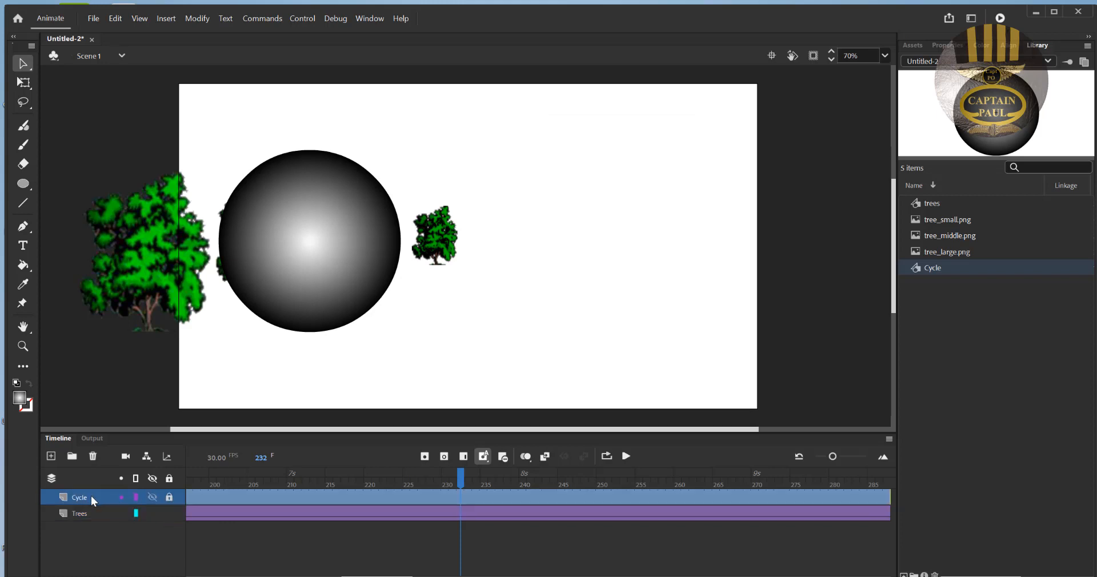
right_click(91, 496)
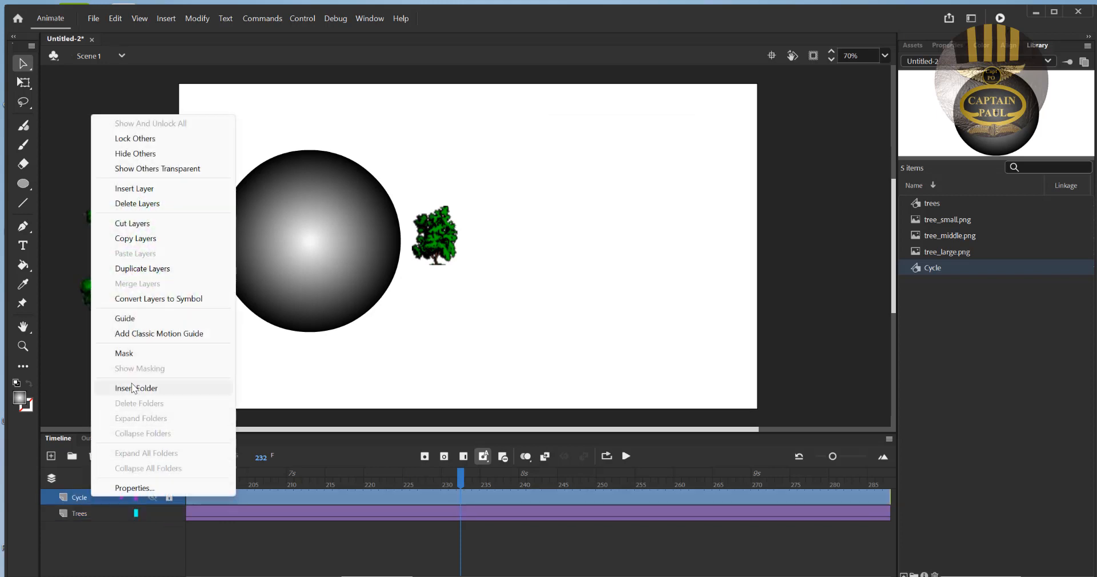
click(125, 353)
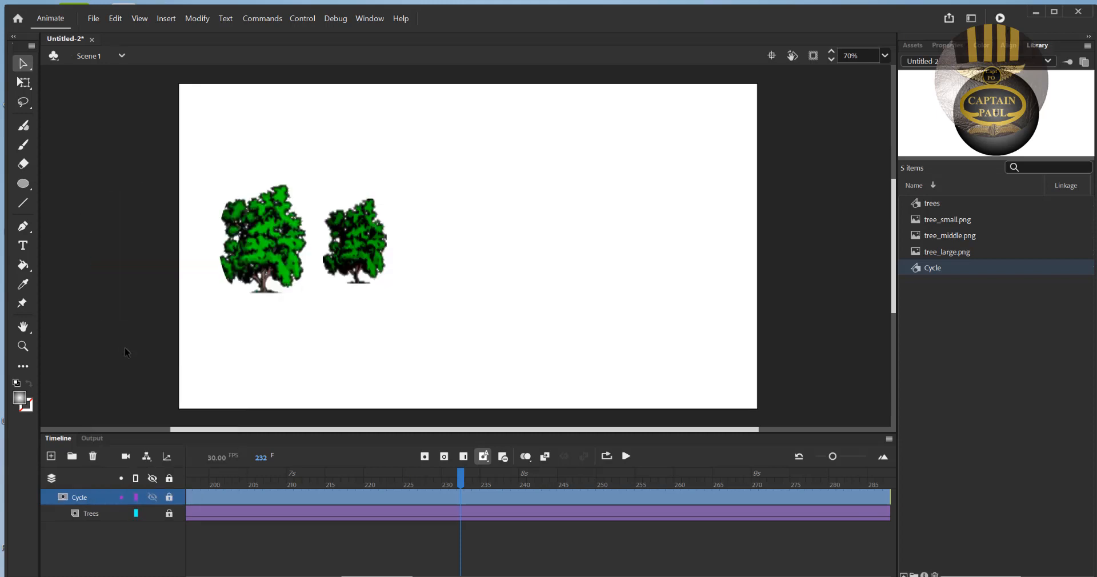
click(1001, 18)
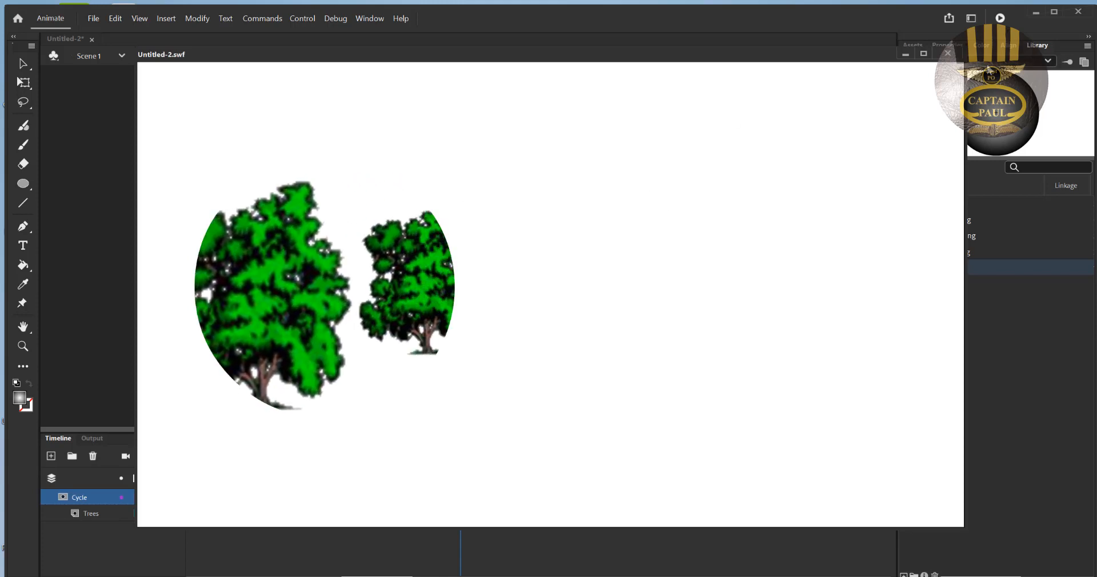
click(949, 53)
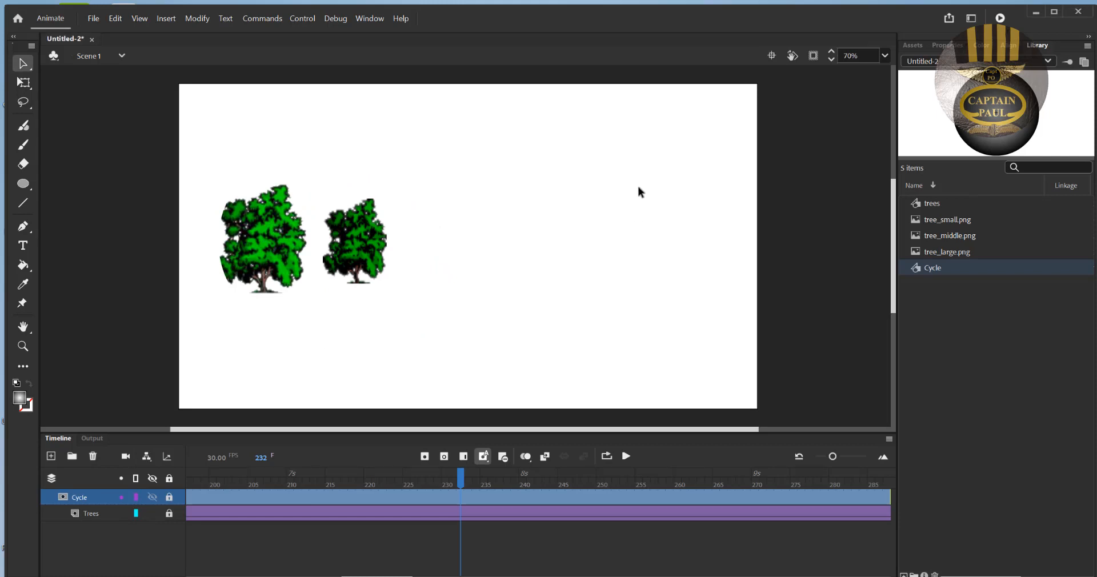
- Set the stage color to dark gray in the document settings and test the movie with the new background
right_click(639, 120)
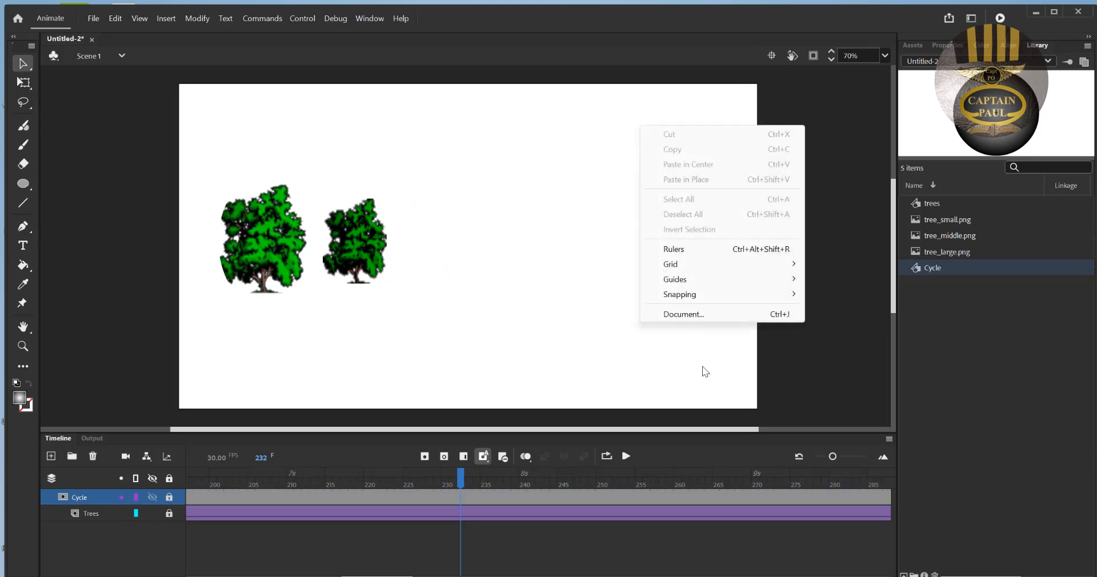
click(683, 315)
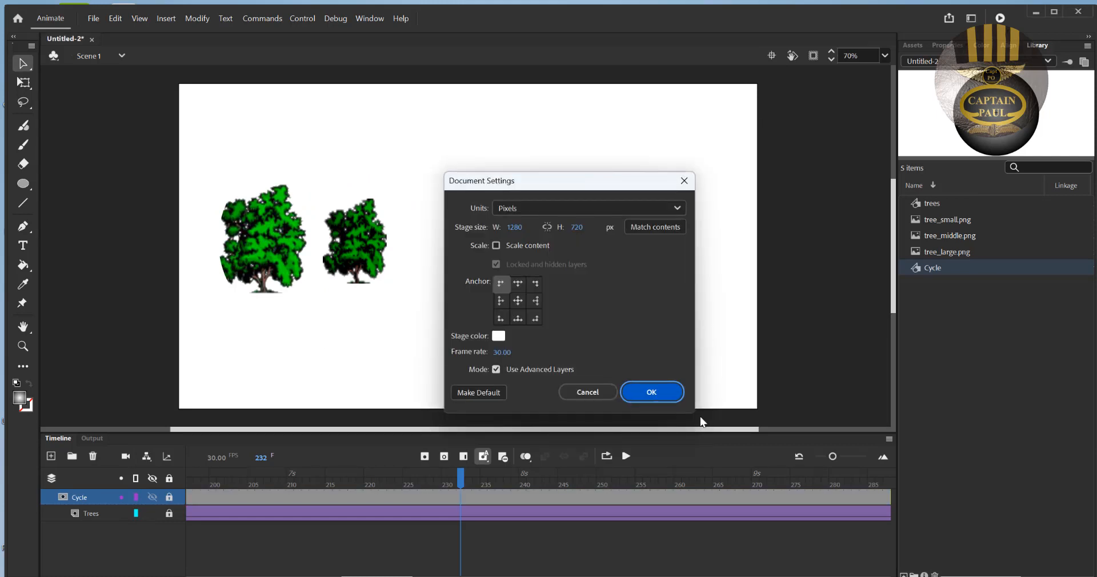
click(499, 335)
click(550, 393)
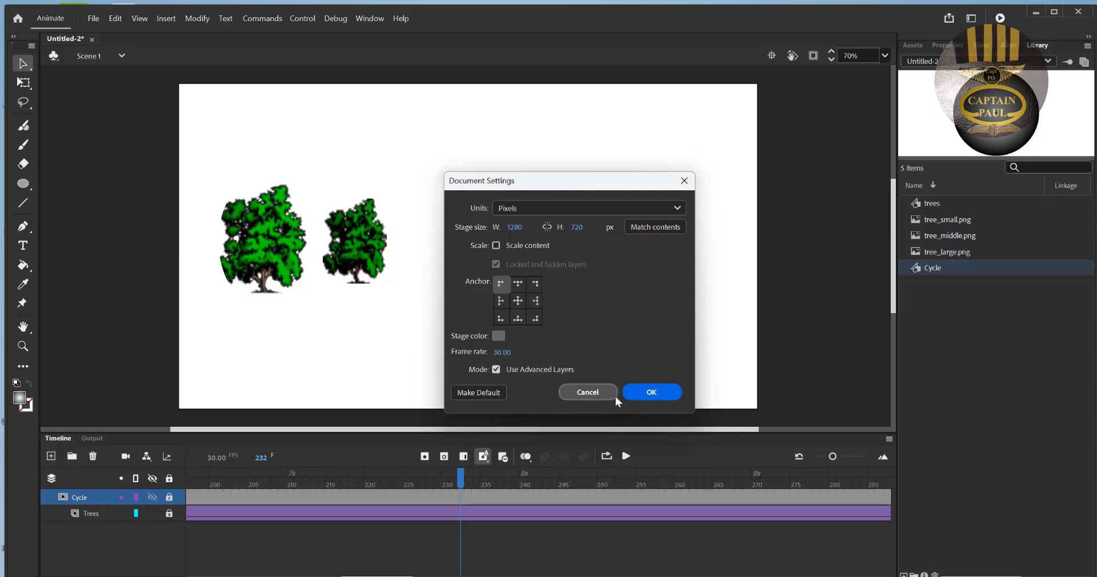
click(657, 387)
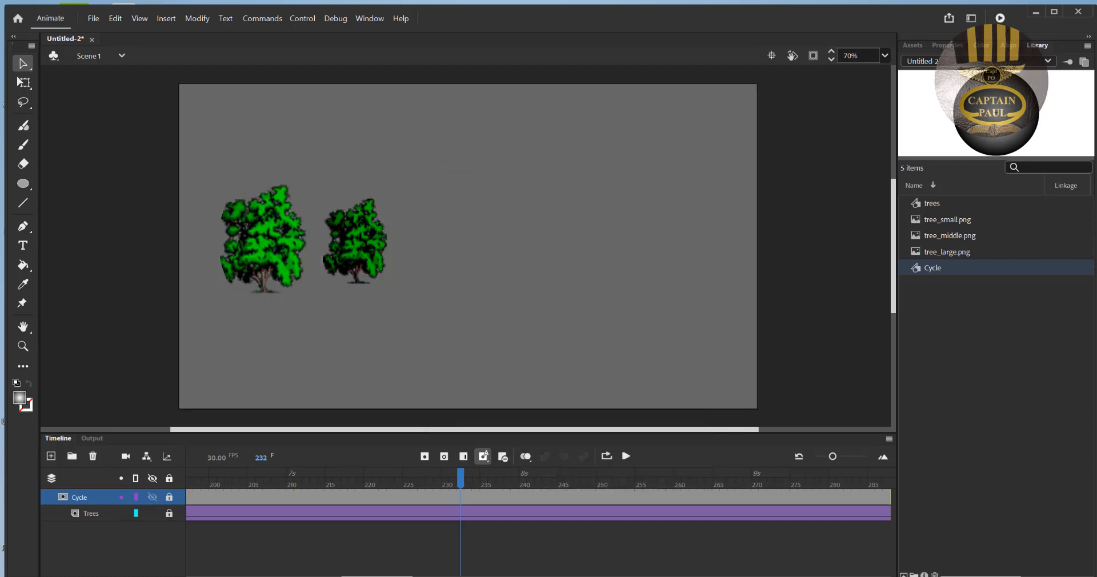
click(999, 19)
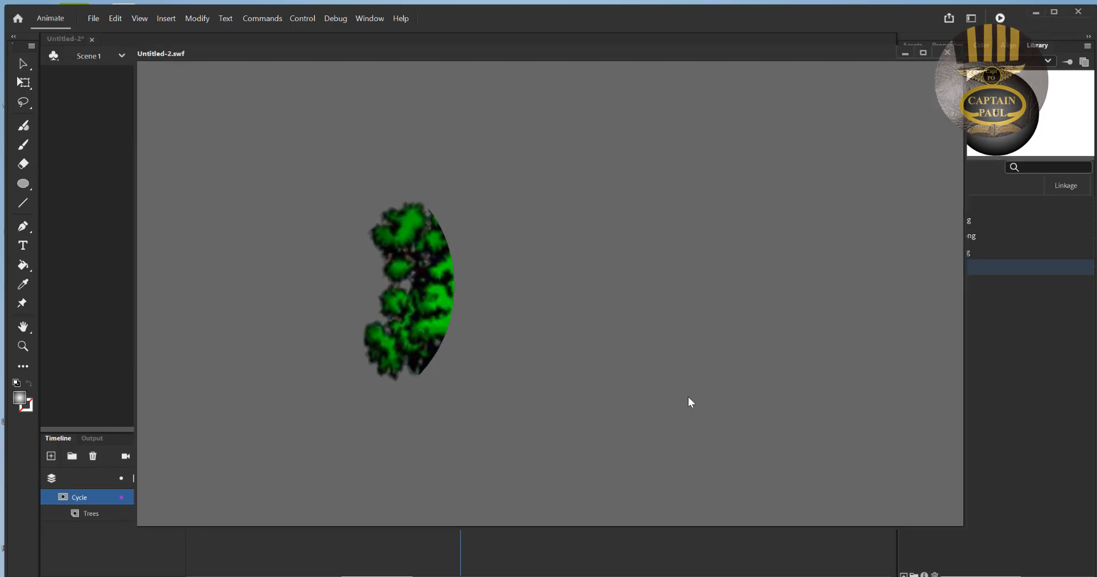